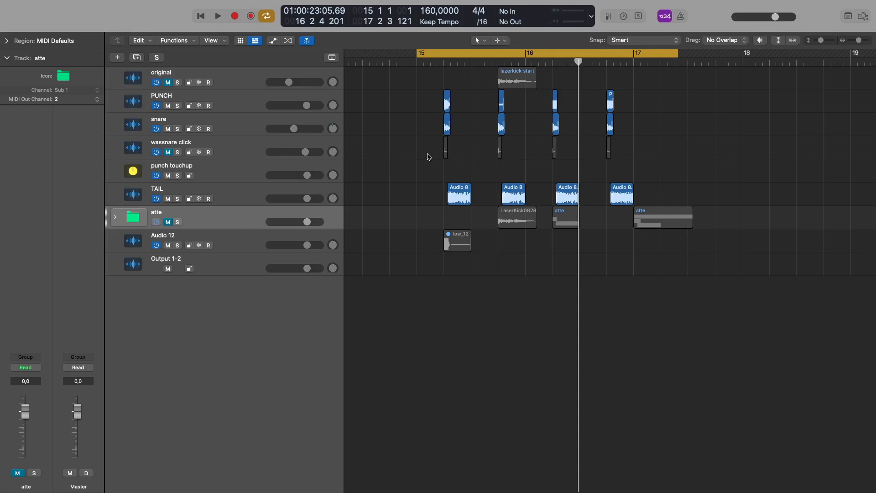
Step: Unmute the wassnare click track so its regions sound together with the PUNCH and snare layers
key("super+Right")
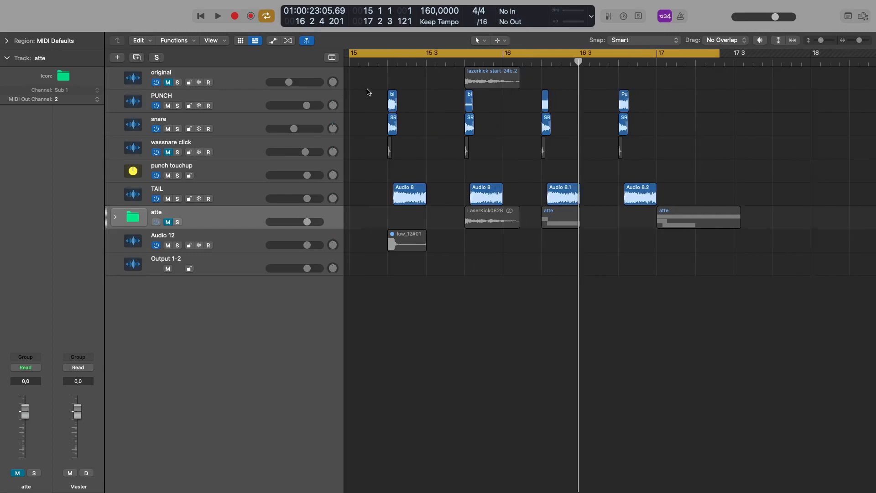
left_click_drag(371, 87, 475, 143)
left_click(479, 121)
left_click(168, 152)
key("super+Up")
scroll(399, 190, "left", 5)
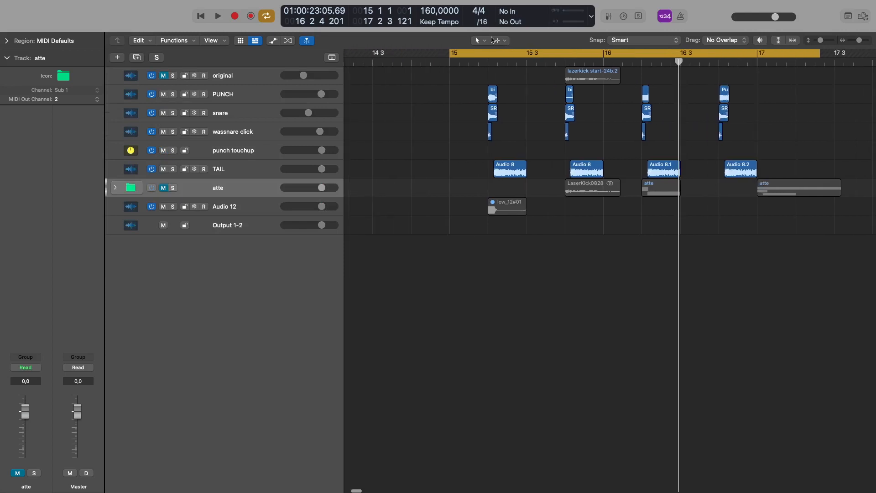
Step: Extend the cycle range start back to bar 14 beat 4 and play through the layered kick pattern
left_click_drag(452, 50, 411, 51)
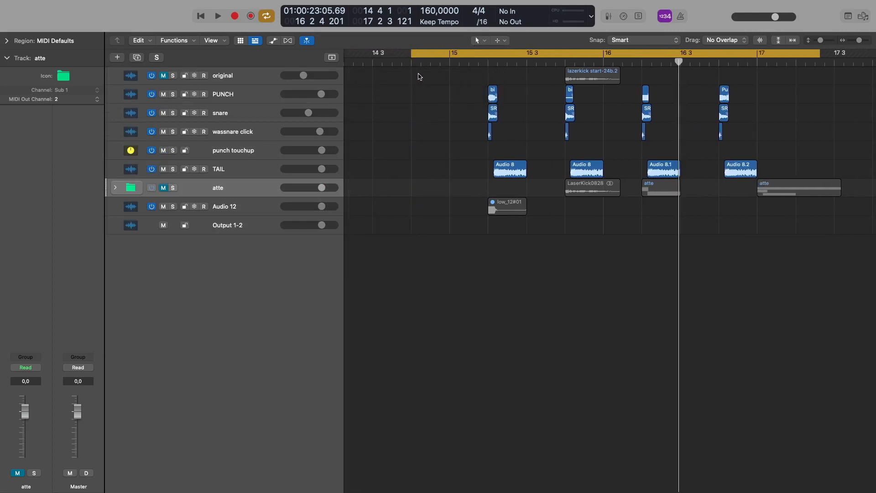
key("space")
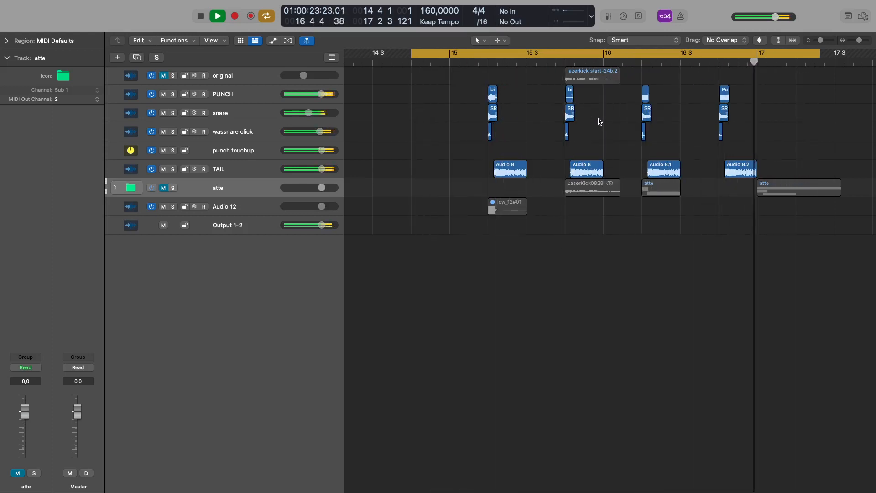
key("space")
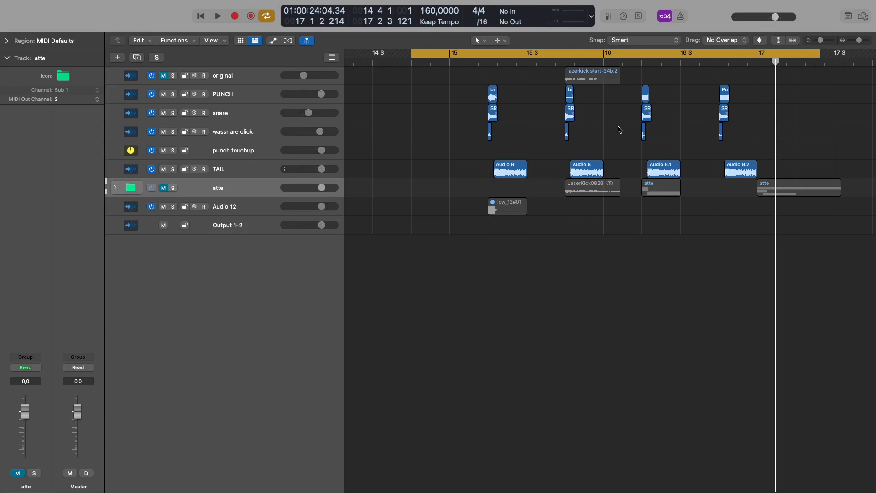
Step: Rename all four audio regions on the TAIL track after the track name
left_click(220, 171)
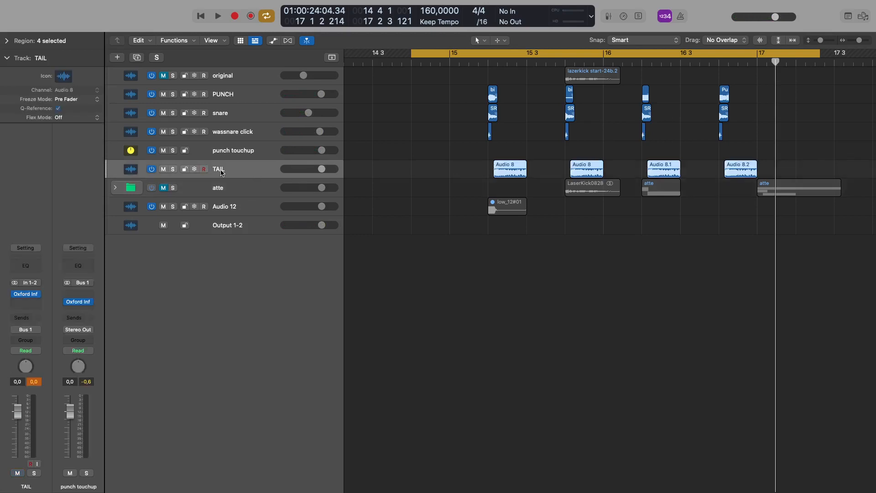
key("alt+shift+n")
left_click(435, 186)
scroll(438, 181, "up", 2)
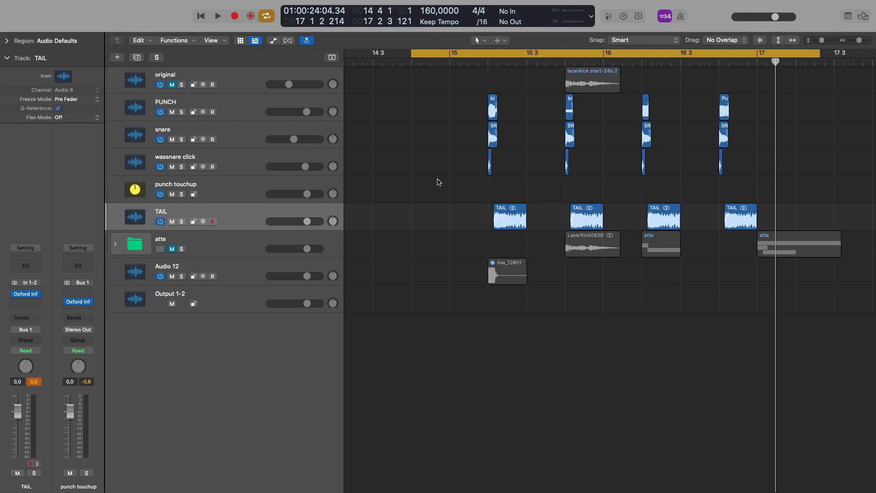
Step: Solo the original track and set the cycle range from 15 3 3 121 to 16 3 2 around its lazerkick start region
left_click(230, 77)
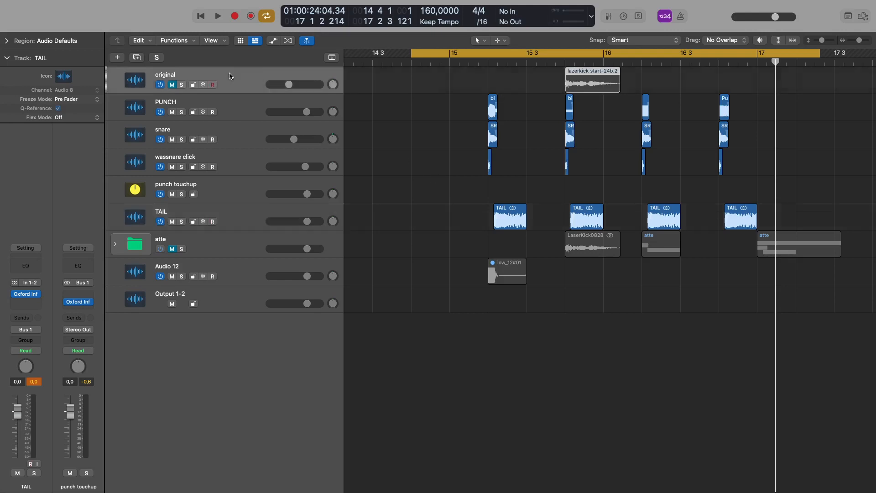
key("s")
key("c")
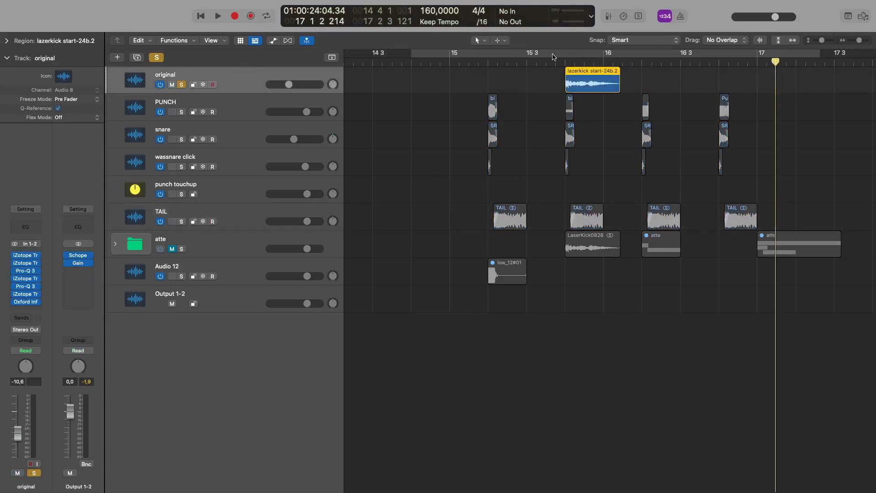
left_click_drag(551, 55, 691, 63)
key("super+Right")
key("super+Right")
key("super+Down")
key("super+Down")
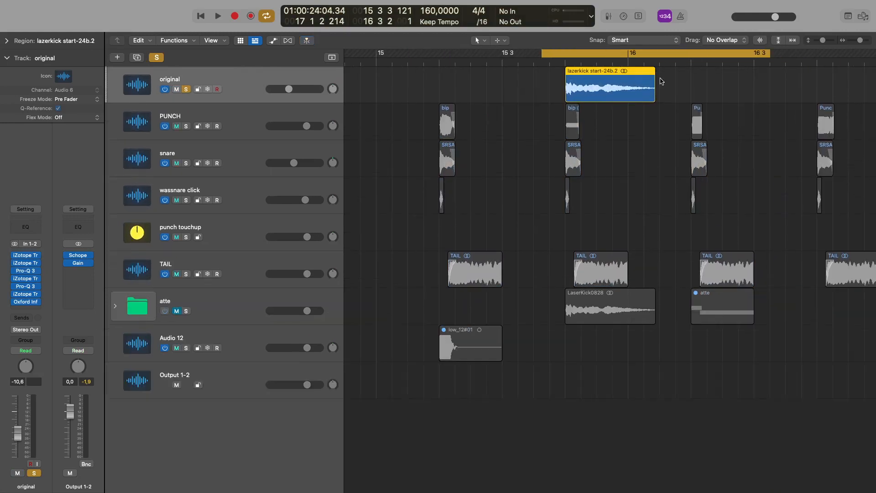
scroll(662, 83, "right", 2)
Step: Bypass all seven insert plug-ins on the original track and play the dry lazerkick start region
left_click(32, 191)
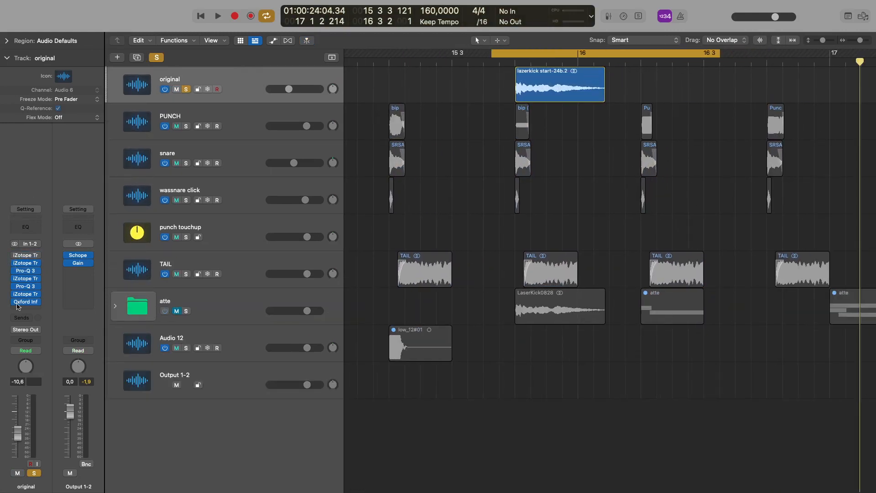
left_click_drag(14, 302, 13, 256)
left_click(7, 41)
left_click(6, 41)
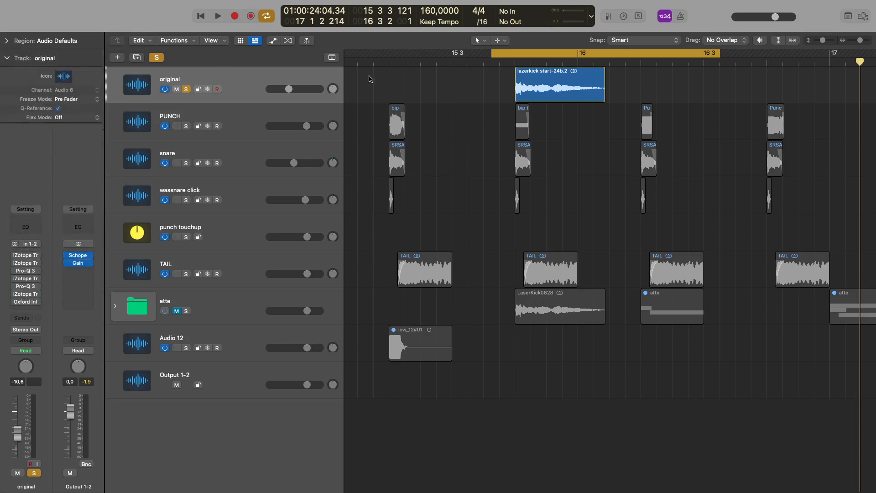
key("space")
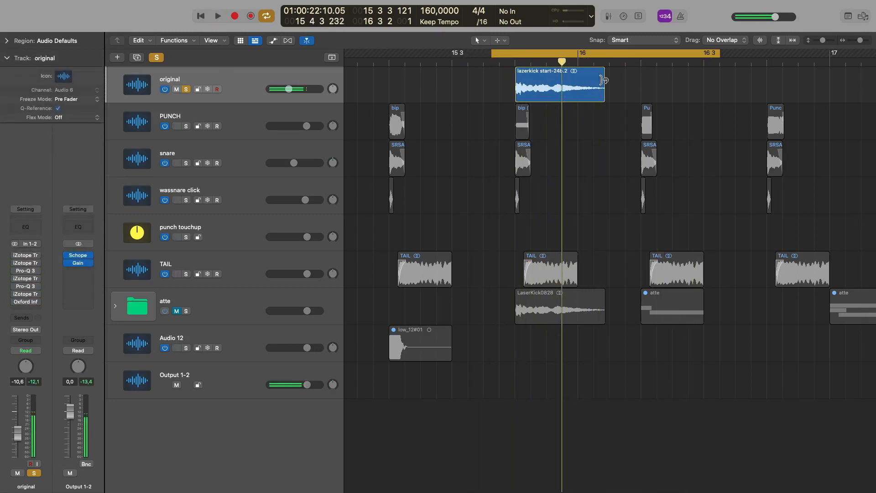
key("space")
Step: Loop the opening of the lazerkick start region with a cycle from 15 4 1 to 15 4 2 194 and play it
key("super+Right")
key("c")
left_click(486, 62)
key("space")
key("space")
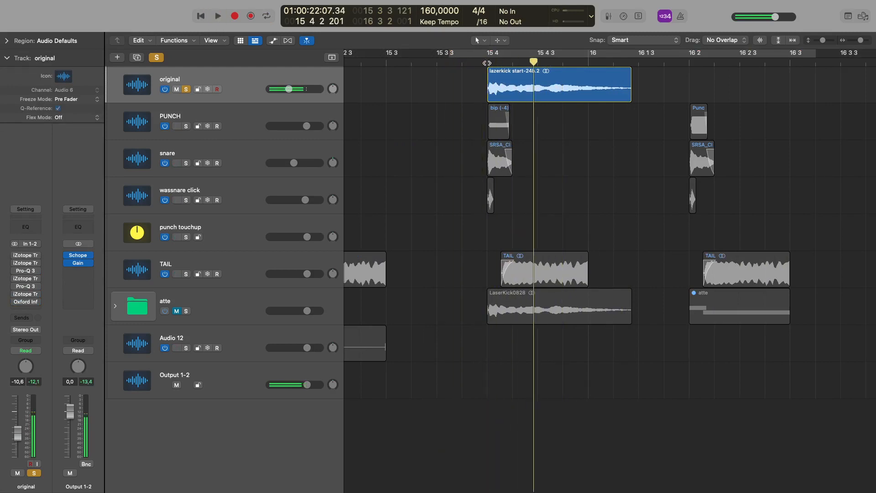
left_click_drag(487, 54, 536, 57)
key("space")
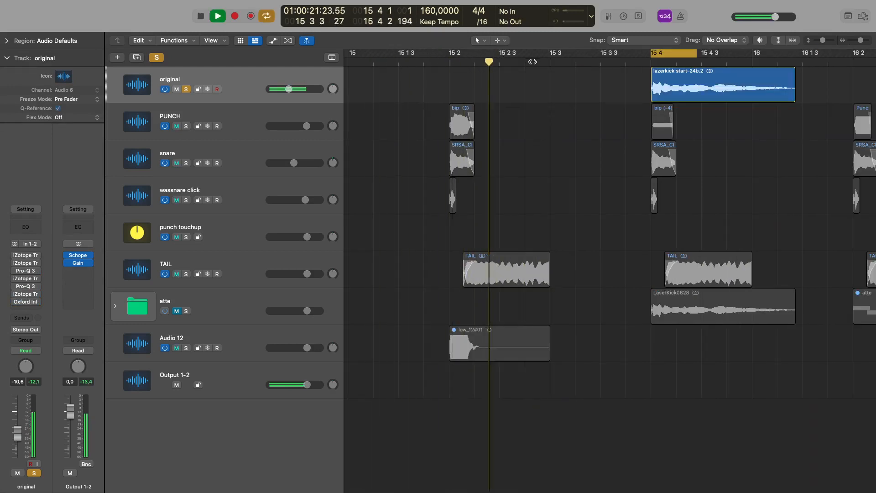
key("space")
Step: Set the cycle range from 15 3 3 41 to 16 3 3 68, spanning the whole lazerkick start region
key("super+Left")
scroll(574, 78, "down", 8)
scroll(569, 75, "up", 7)
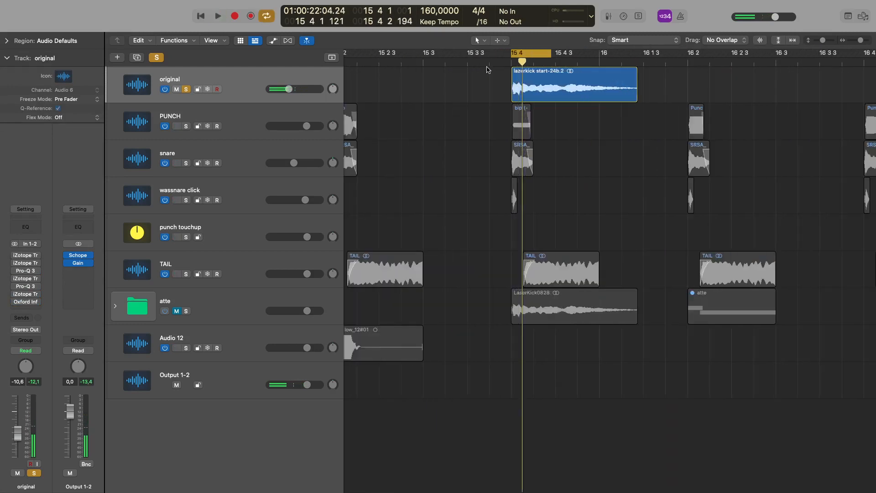
key("c")
left_click_drag(485, 56, 824, 55)
Step: Open the Schope oscilloscope on Output 1-2, move it clear of the tracks, and play the kick to view its waveform
left_click(78, 256)
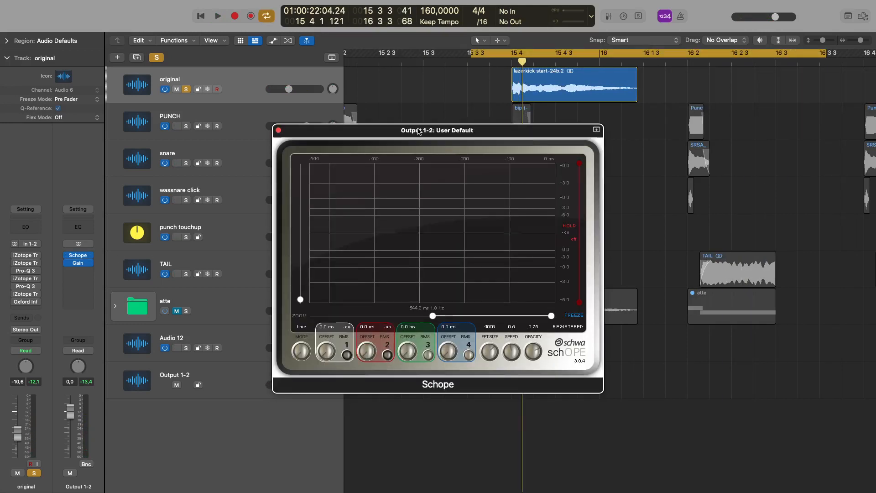
left_click_drag(419, 131, 682, 220)
key("space")
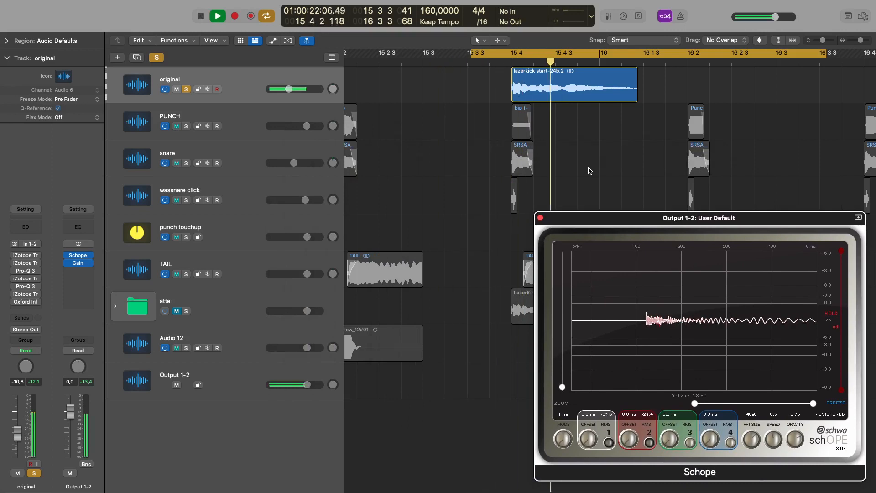
scroll(560, 129, "right", 3)
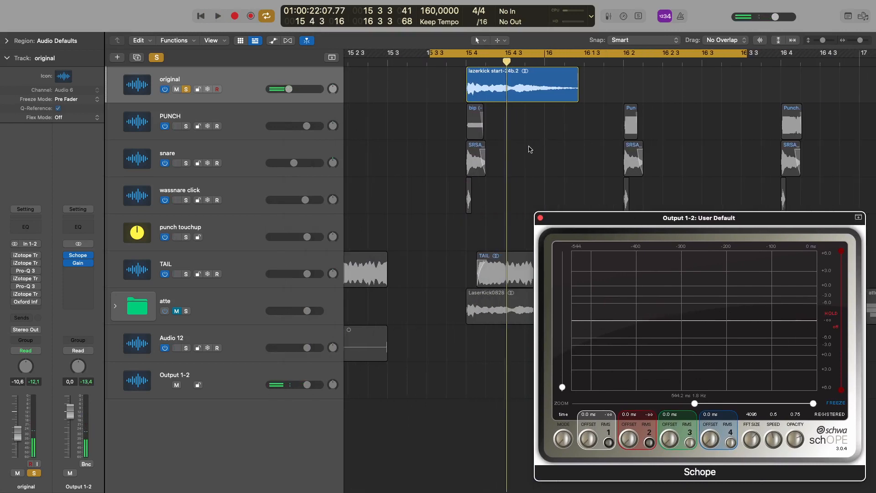
Step: Enable the first two iZotope Trash 2 inserts on the original track and review the first one's Stage 2 distortion settings
left_click(14, 263)
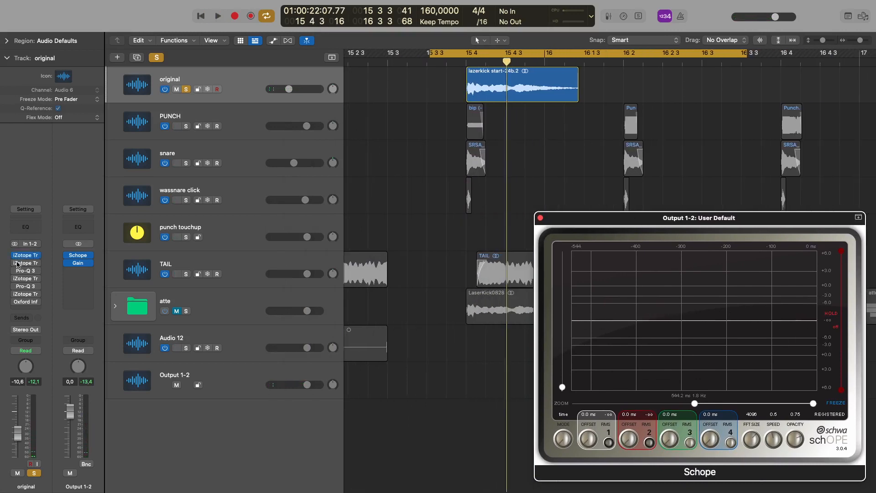
left_click(14, 263)
left_click(28, 256)
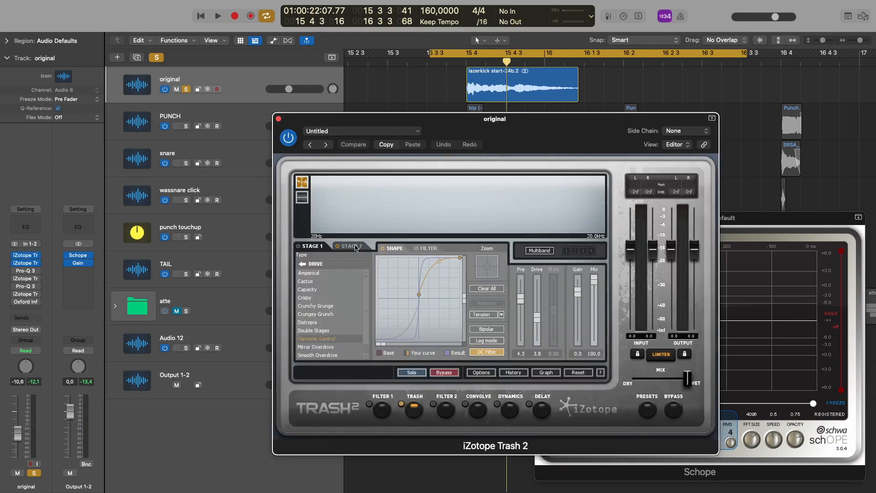
left_click(356, 248)
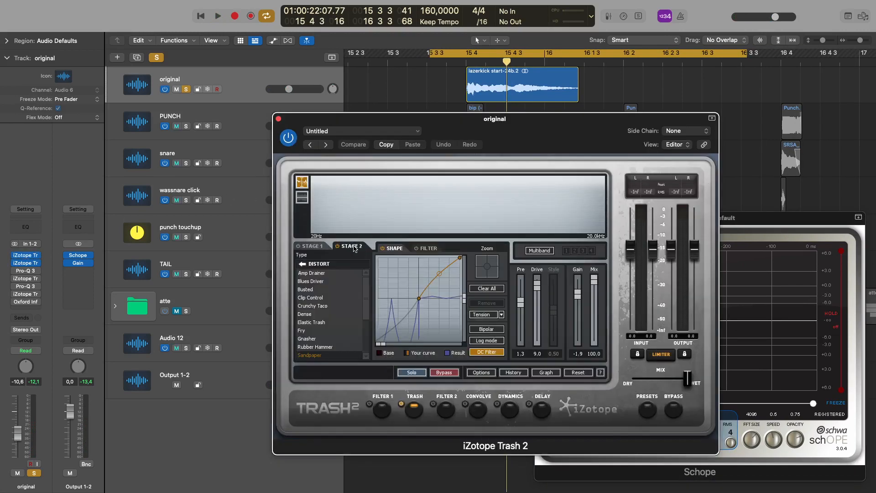
key("v")
left_click(28, 265)
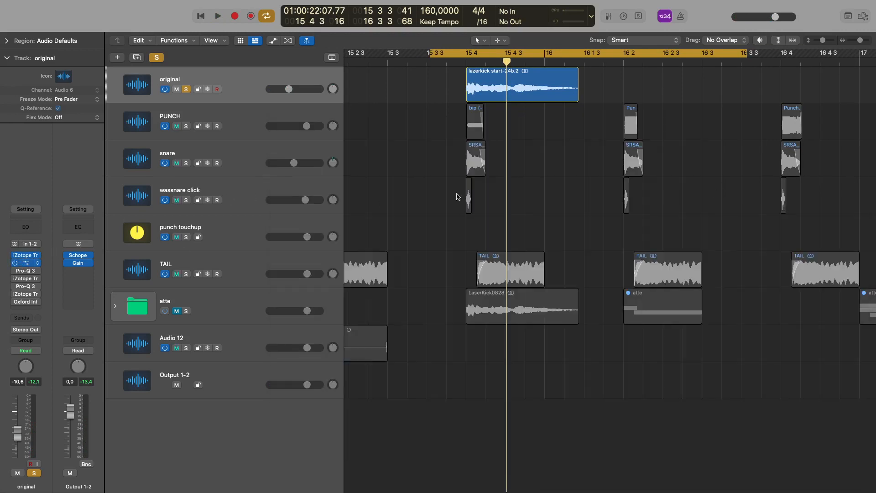
left_click(277, 119)
Step: Reopen Schope, enable the original track's first Pro-Q 3 and third Trash 2 inserts, and inspect that EQ's 2100 Hz band
left_click(78, 256)
left_click(16, 279)
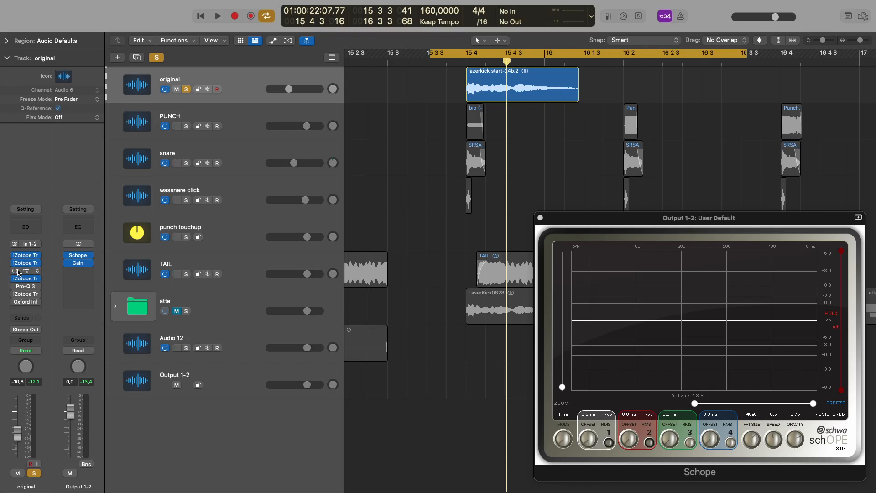
left_click(15, 271)
left_click(29, 270)
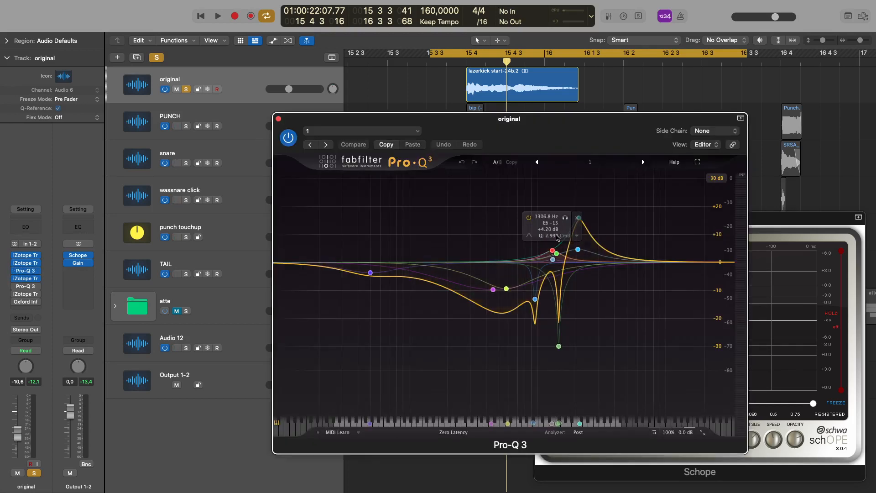
right_click(580, 218)
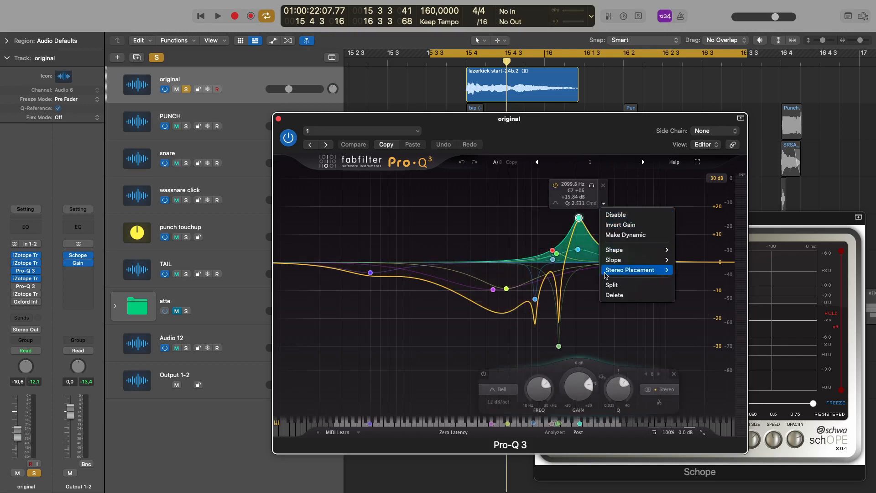
left_click(576, 188)
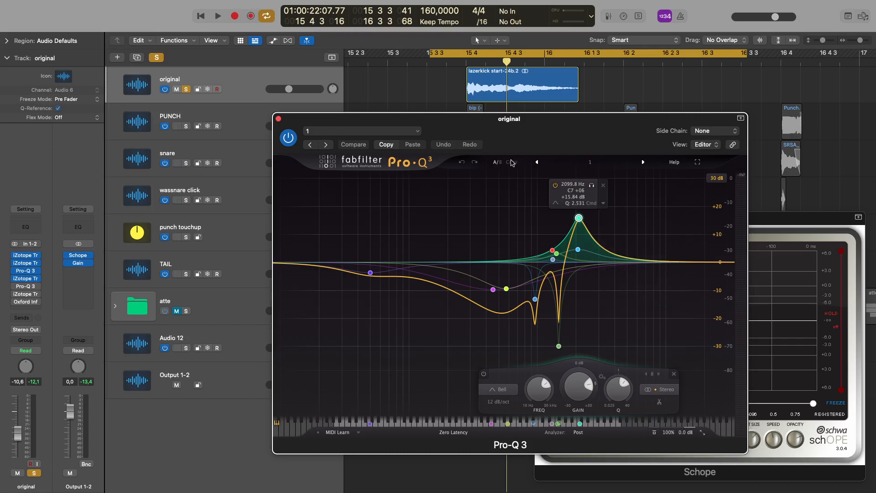
Step: Try boosting the 2100 Hz Pro-Q 3 band to +30 dB with Q 8.857, restoring the EQ from a copy of its settings
left_click(388, 145)
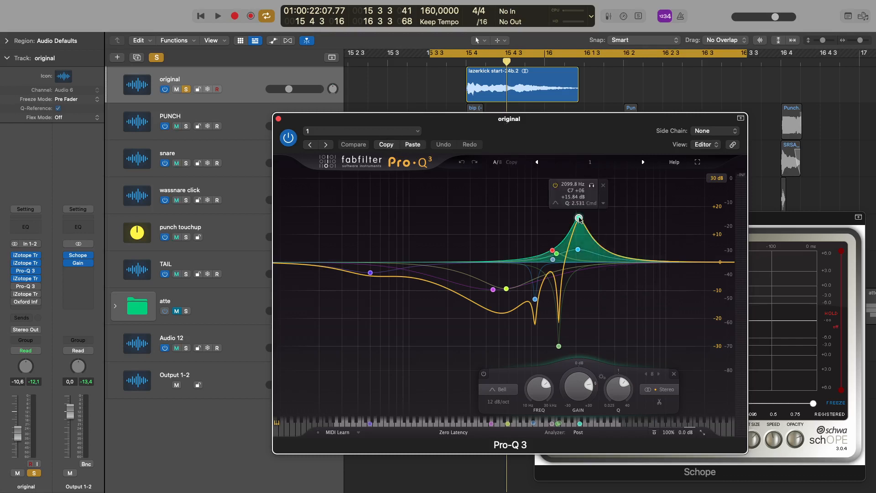
left_click_drag(579, 218, 580, 178)
scroll(580, 179, "up", 10)
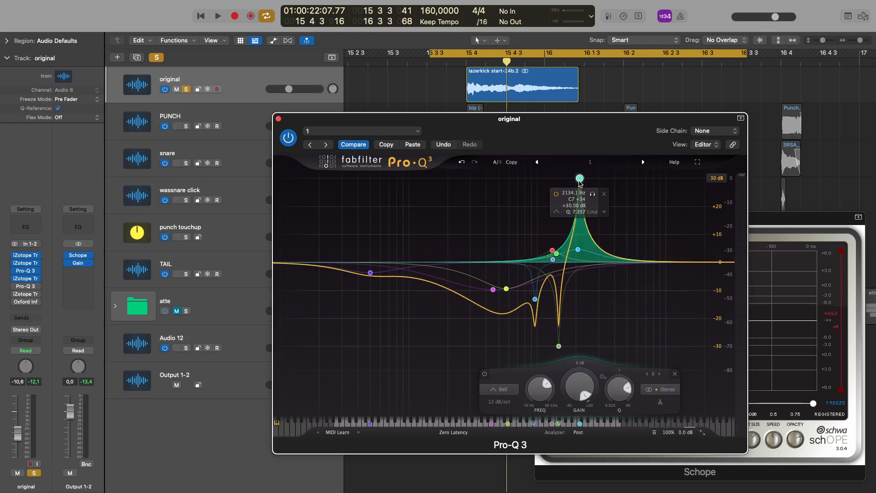
scroll(579, 183, "down", 10)
scroll(579, 182, "up", 4)
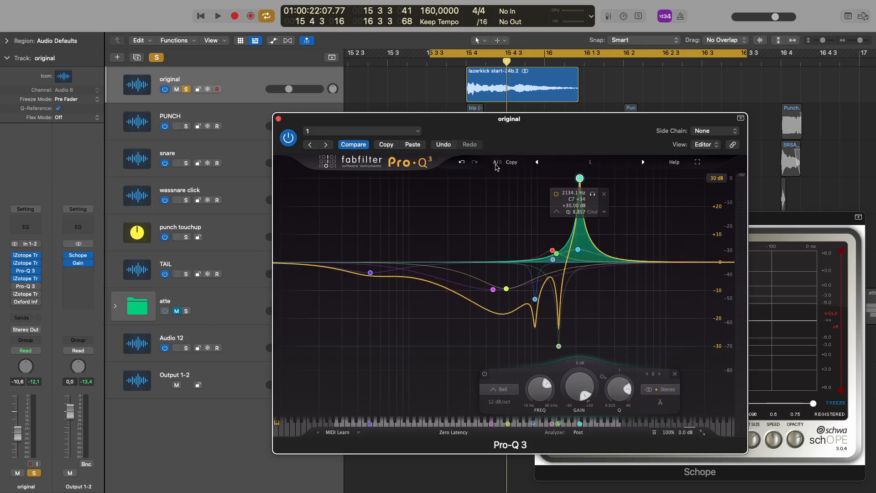
left_click(412, 144)
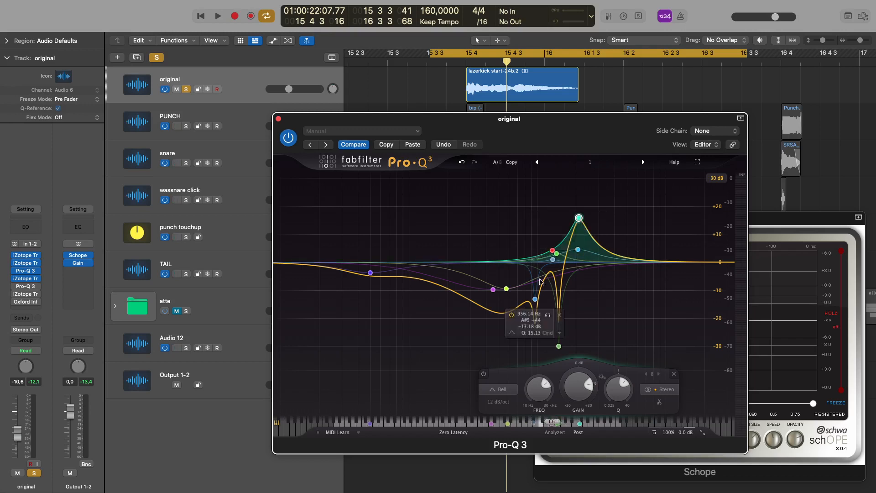
Step: Collapse the Pro-Q 3 window header and move it aside, then bypass that EQ and play the lazerkick start region
double_click(490, 116)
left_click_drag(490, 116, 350, 110)
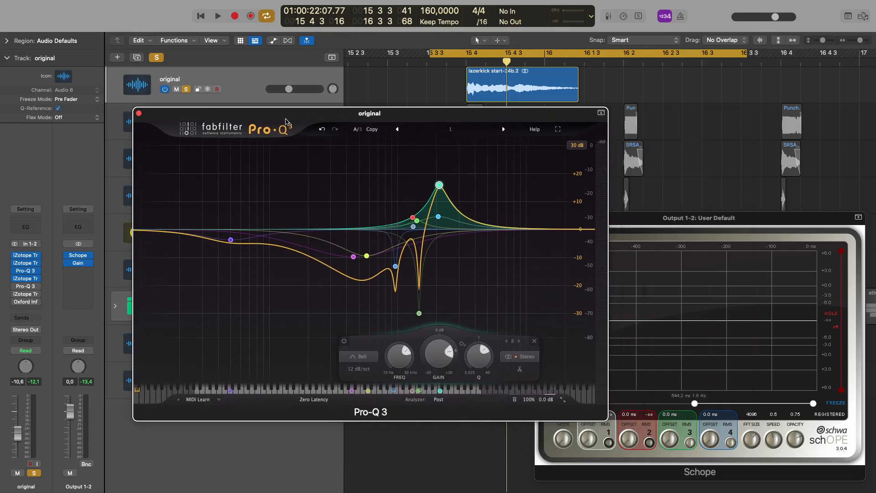
mouse_move(16, 273)
left_click(16, 271)
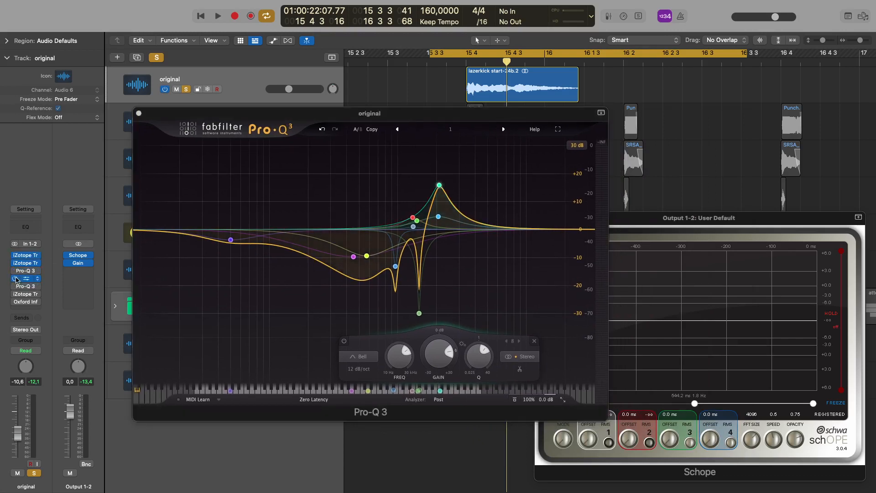
left_click(507, 86)
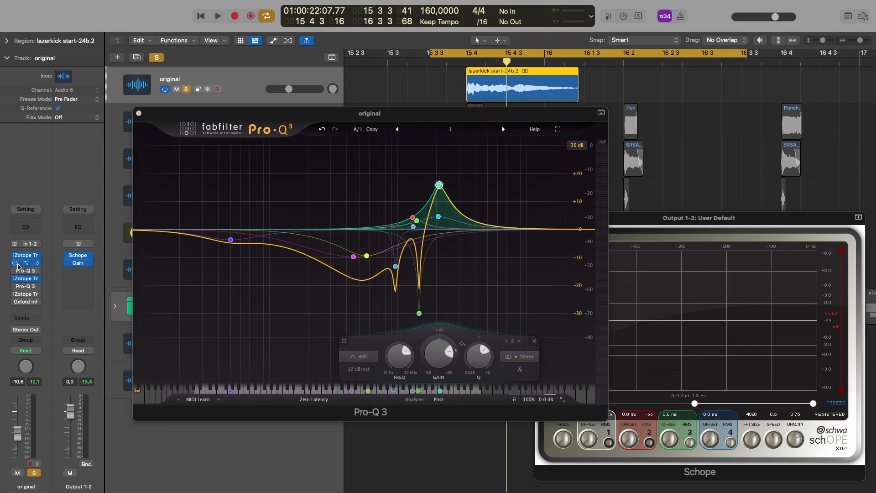
key("space")
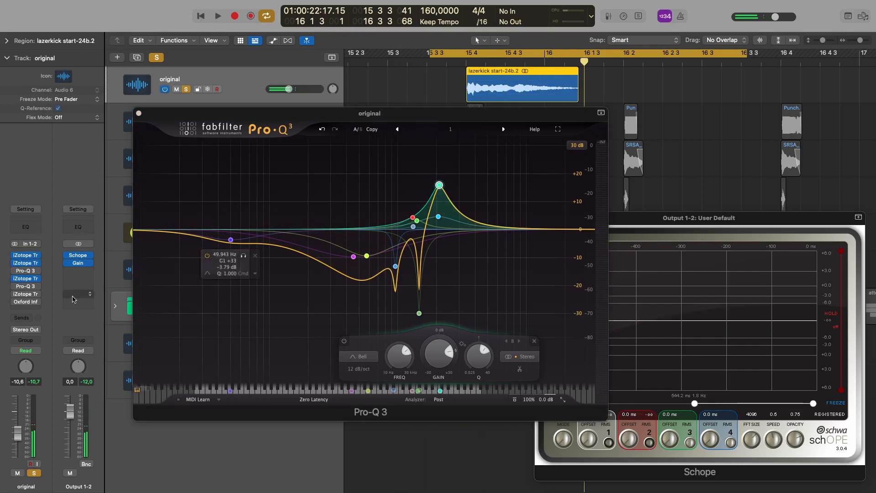
Step: Play the lazerkick start region with the original track's first Pro-Q 3 re-enabled, and close that EQ's window
key("space")
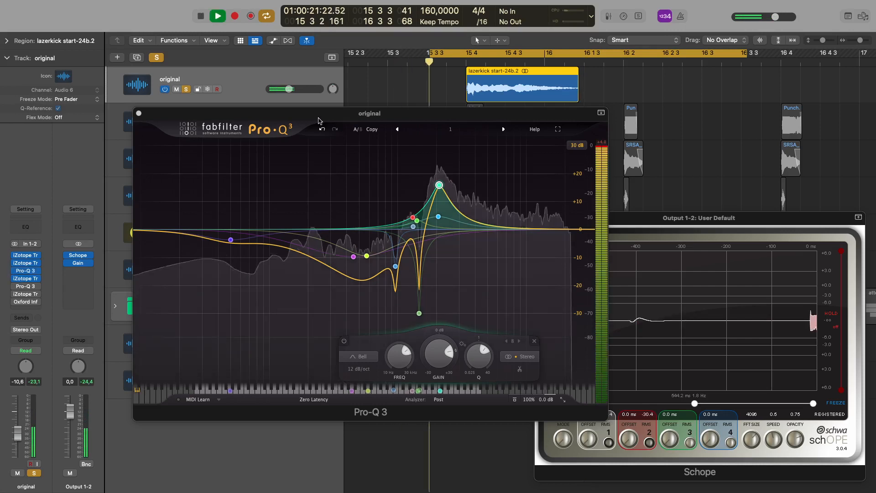
key("space")
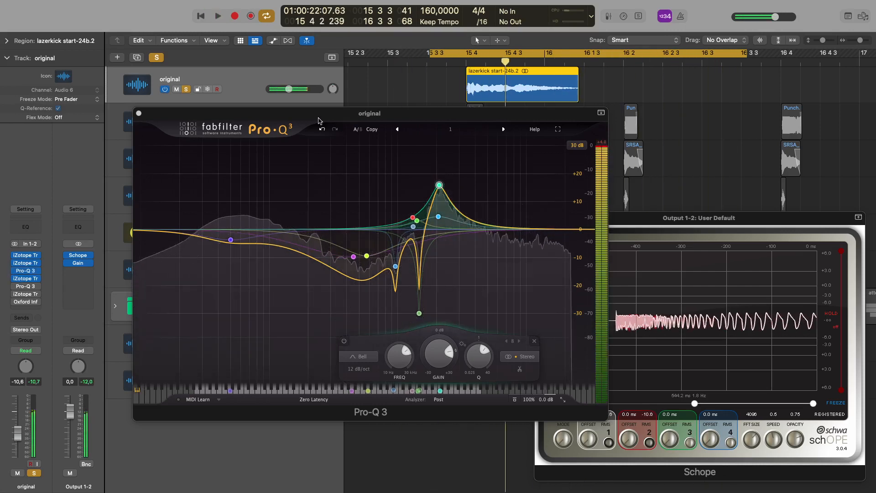
left_click(139, 113)
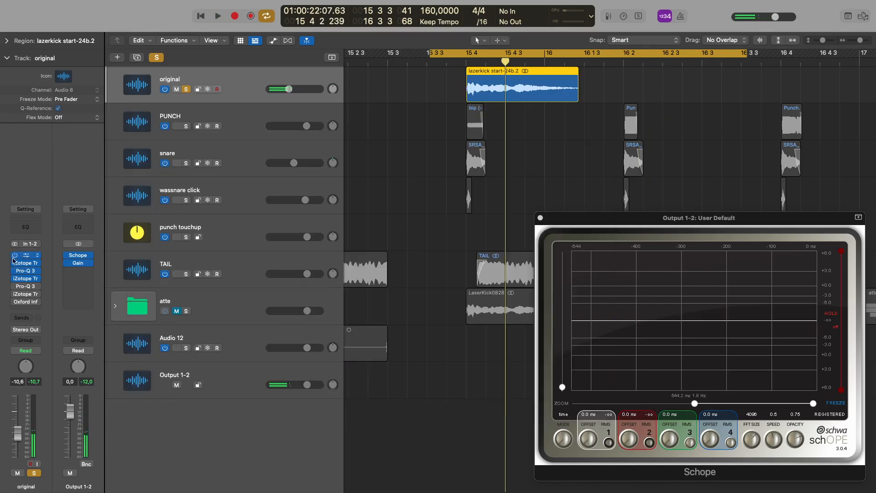
Step: Enable the original track's second Pro-Q 3 and fourth Trash 2 inserts, and play the region with that EQ's curve open
left_click(15, 287)
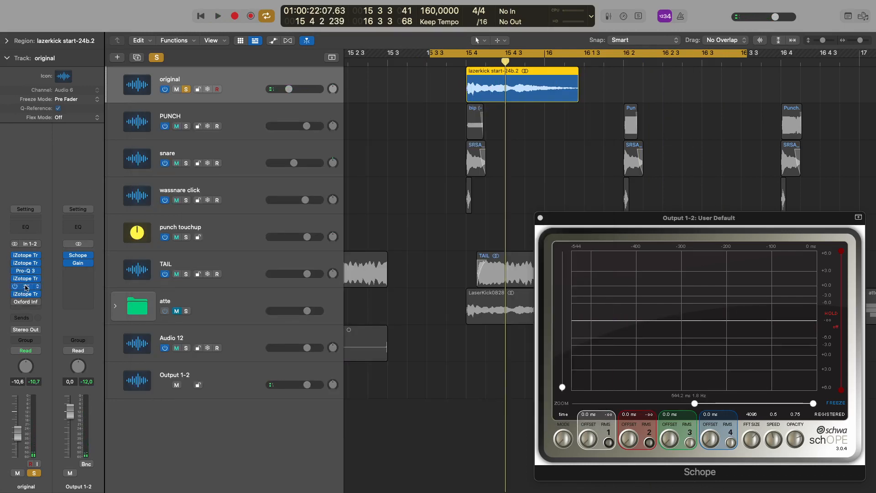
left_click(26, 286)
left_click_drag(538, 127, 453, 83)
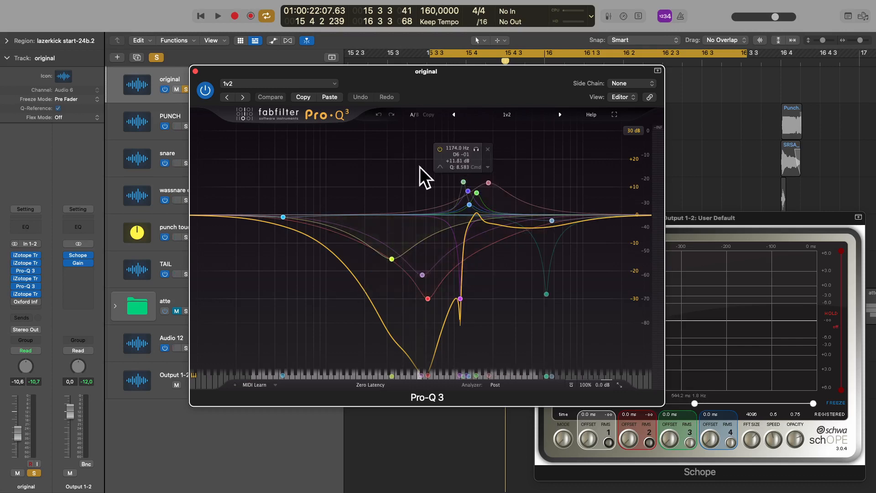
key("space")
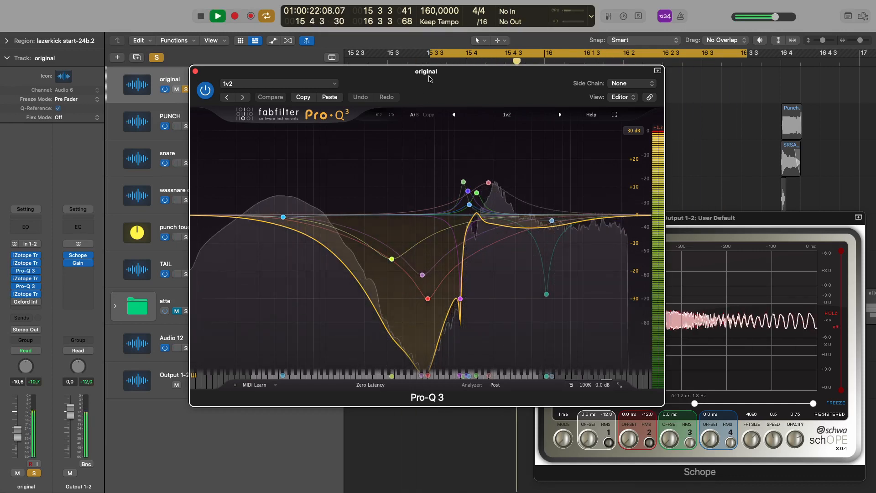
key("space")
Step: Enable the Oxford Inflator on the original track and play the region while viewing the Inflator's settings
left_click(15, 302)
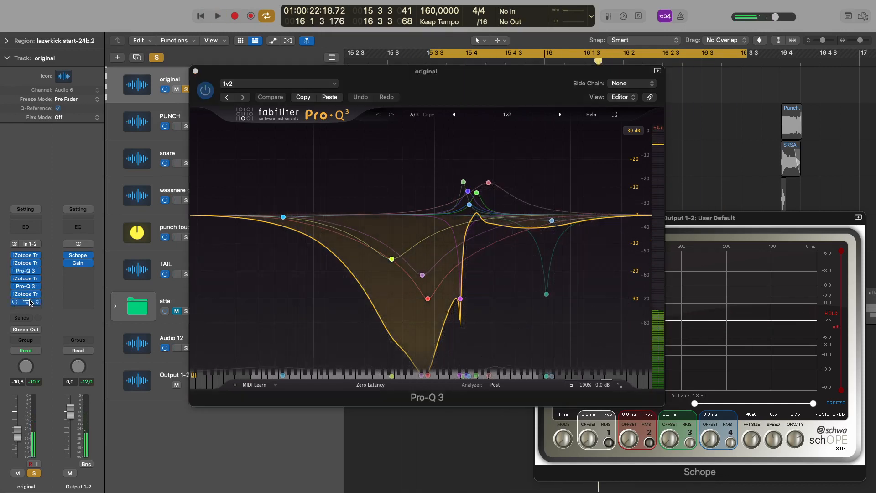
left_click(195, 71)
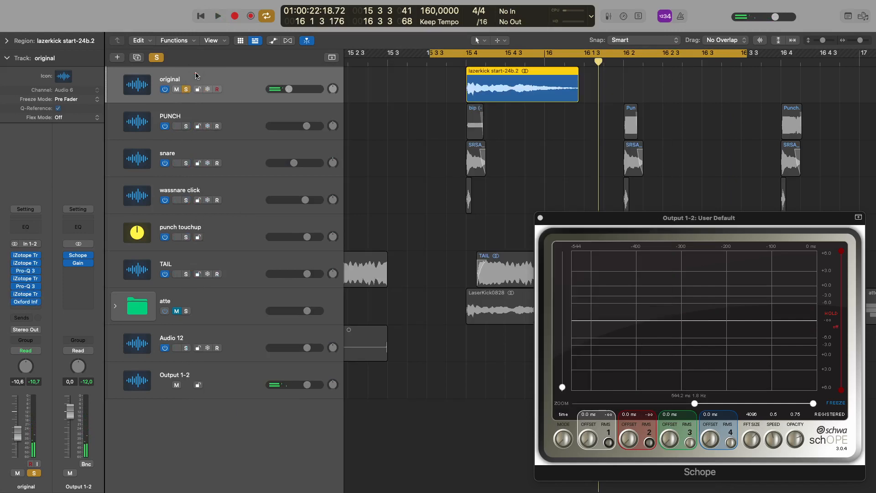
left_click(25, 302)
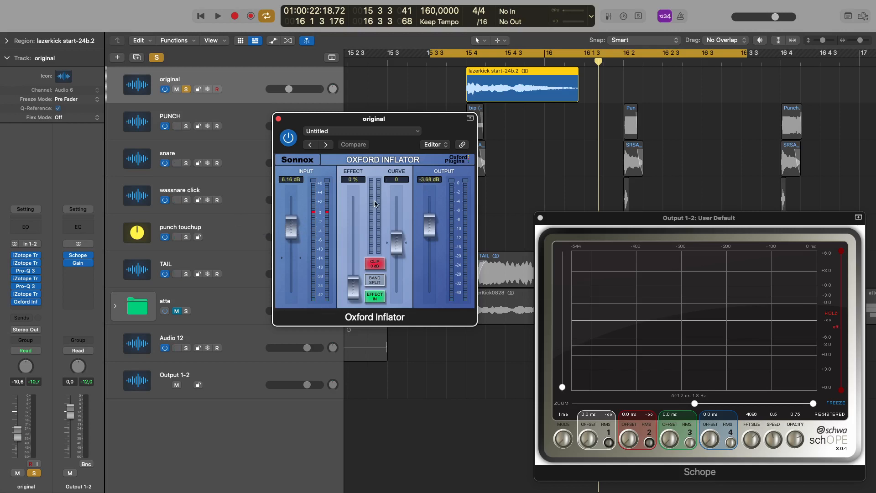
key("space")
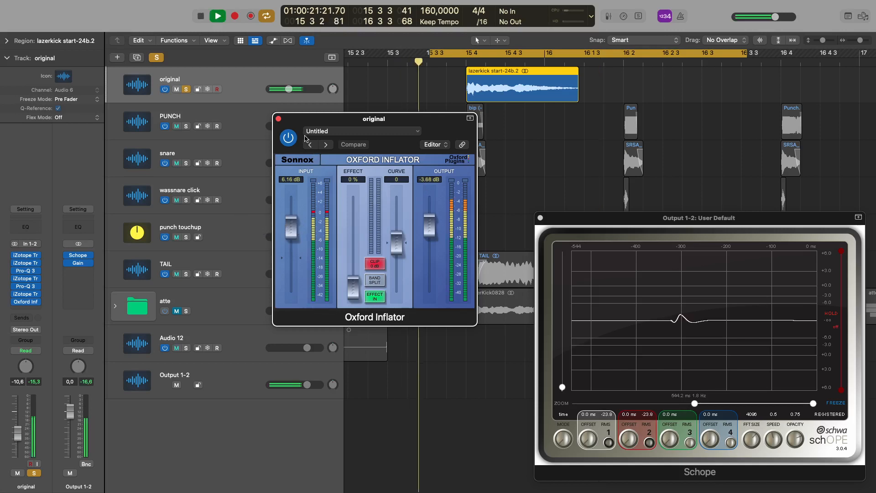
key("space")
left_click(278, 118)
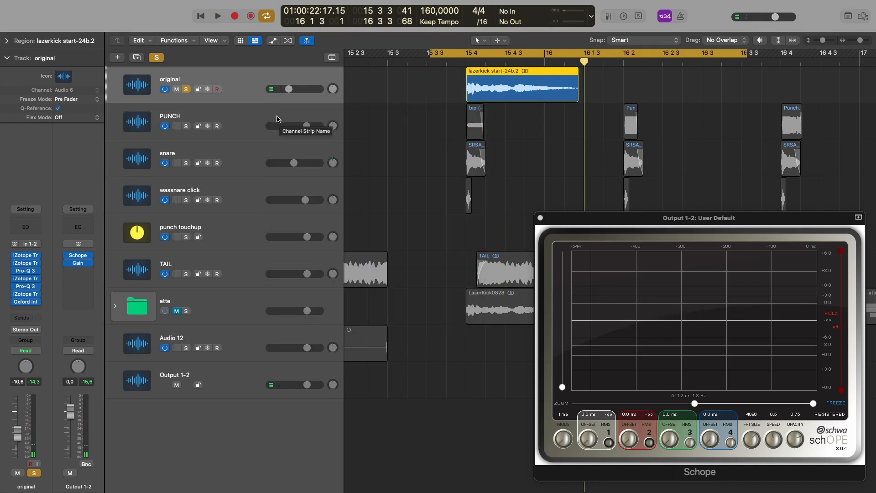
Step: Unsolo the original track and solo the PUNCH track instead
key("s")
left_click(260, 120)
key("s")
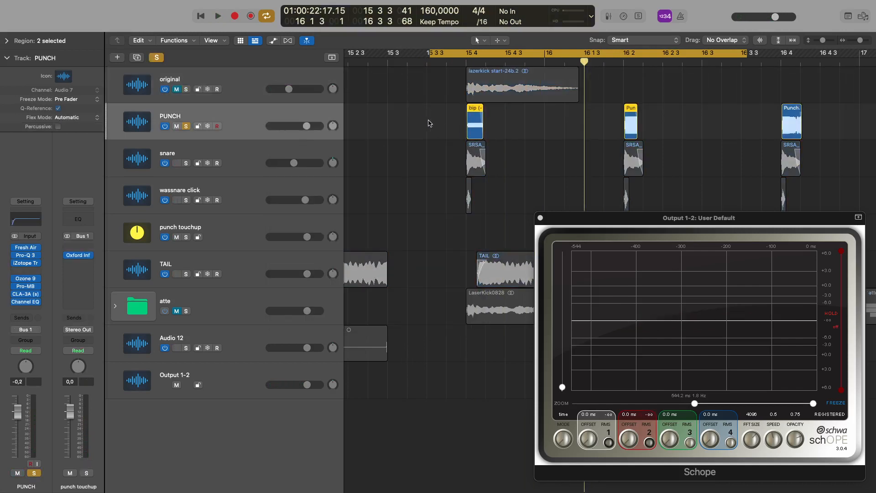
Step: Examine the bip region on the PUNCH track up close and check its transpose setting in the region parameters
left_click_drag(429, 121, 473, 118)
key("super+Right")
key("super+Right")
key("super+Down")
key("super+Down")
key("super+Up")
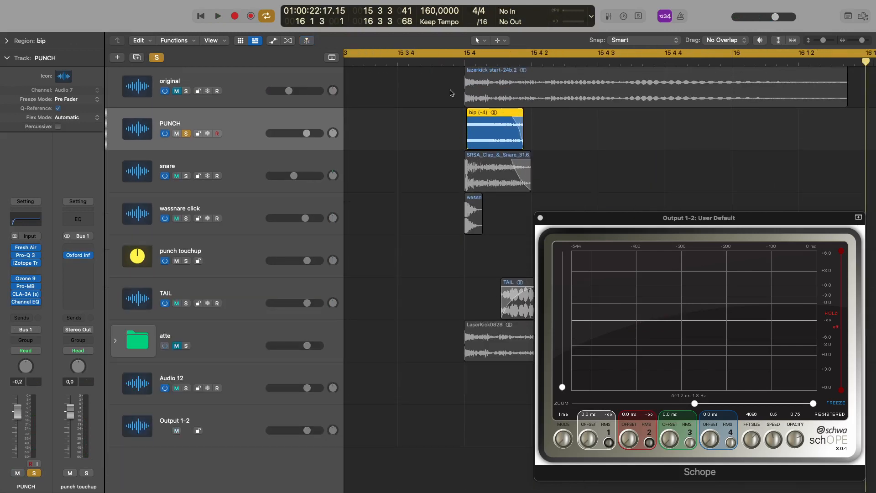
left_click(198, 99)
left_click(224, 130)
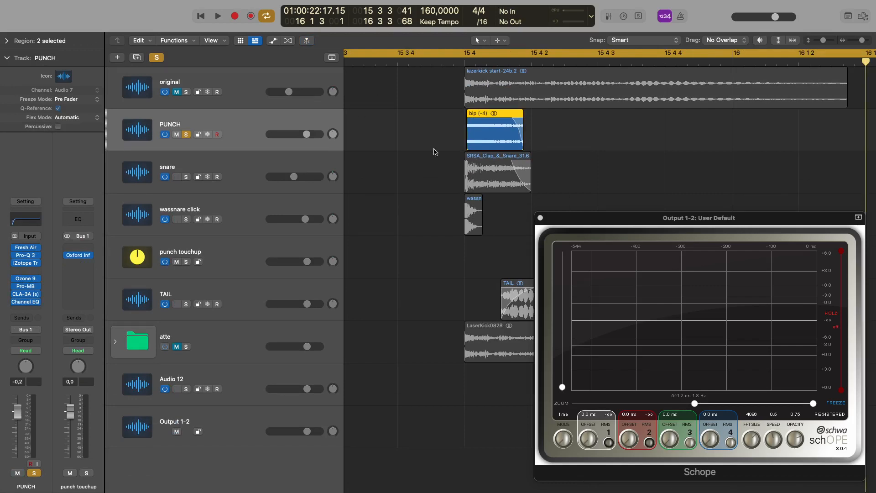
left_click(14, 41)
scroll(55, 85, "up", 1)
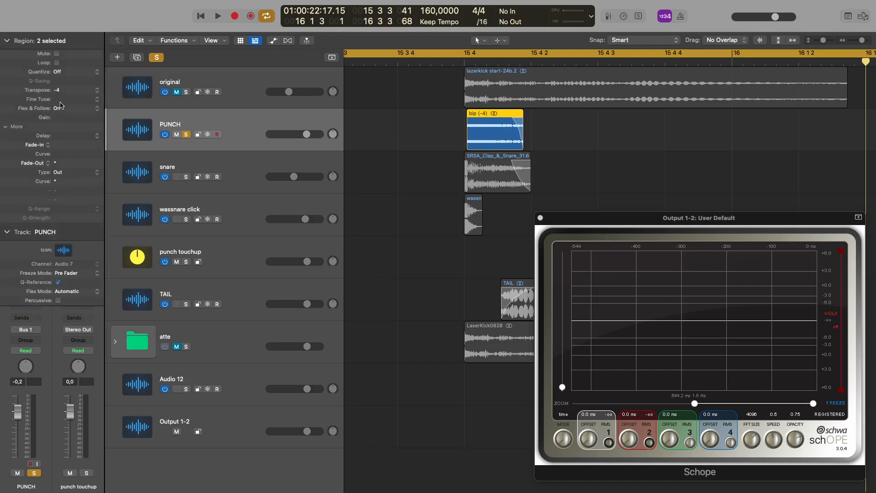
left_click(7, 40)
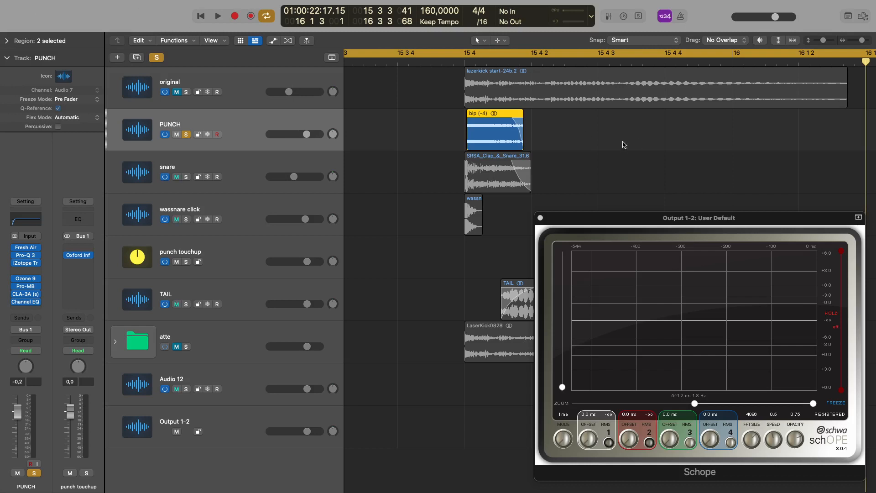
Step: Bypass the PUNCH track's inserts and play its transposed bip region
left_click_drag(599, 130, 448, 128)
left_click_drag(347, 122, 563, 124)
key("space")
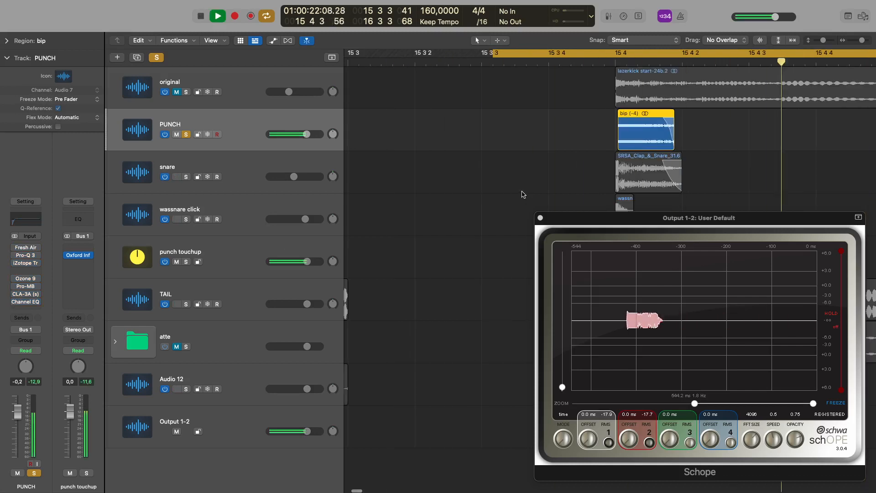
key("space")
Step: Set the cycle range around the PUNCH track's bip region at 15 2 and play it
scroll(550, 153, "down", 5)
key("c")
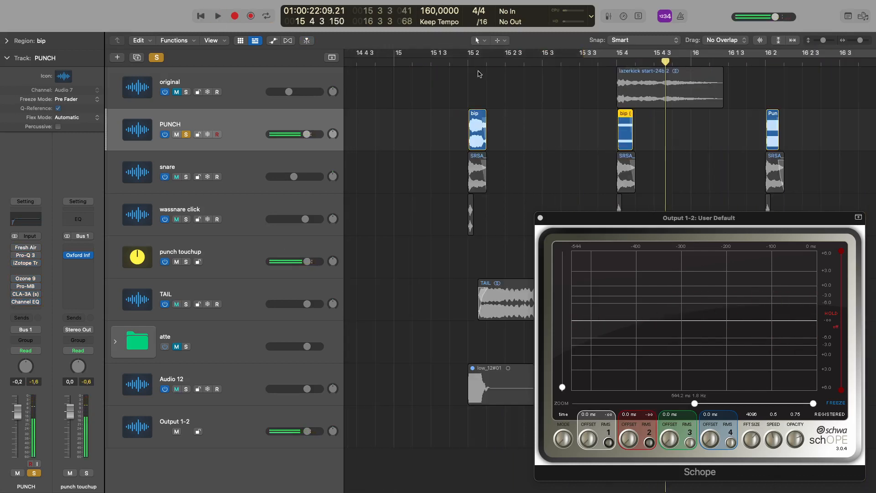
left_click_drag(464, 53, 512, 61)
scroll(512, 69, "up", 5)
scroll(530, 97, "left", 5)
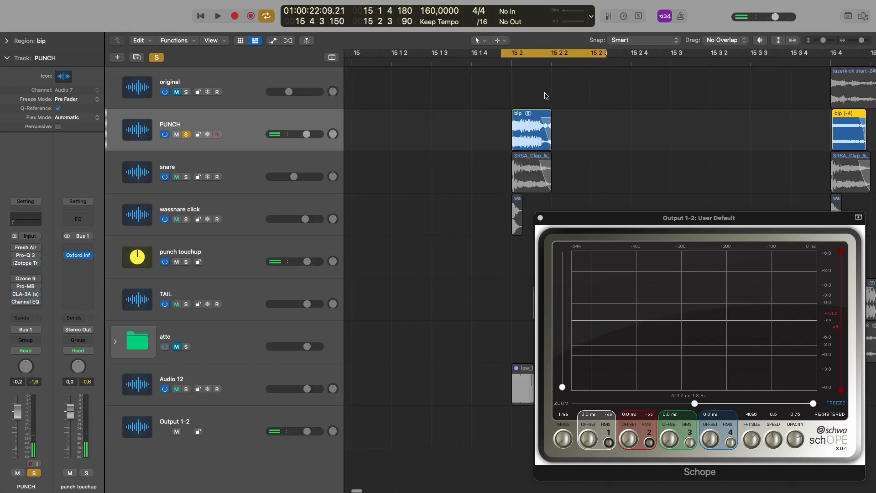
left_click(546, 96)
key("space")
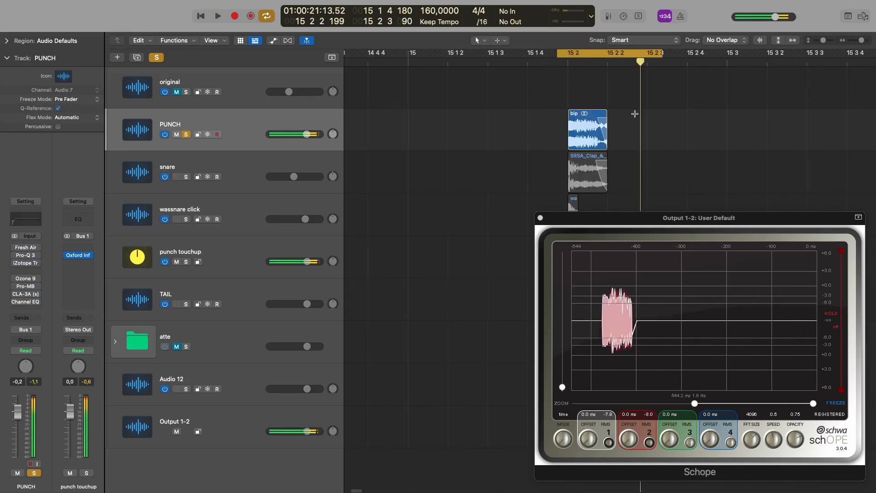
Step: Replay the cycled bip region with the PUNCH inserts bypassed and examine its waveform in Schope
key("super+Right")
left_click(572, 124)
key("space")
key("space")
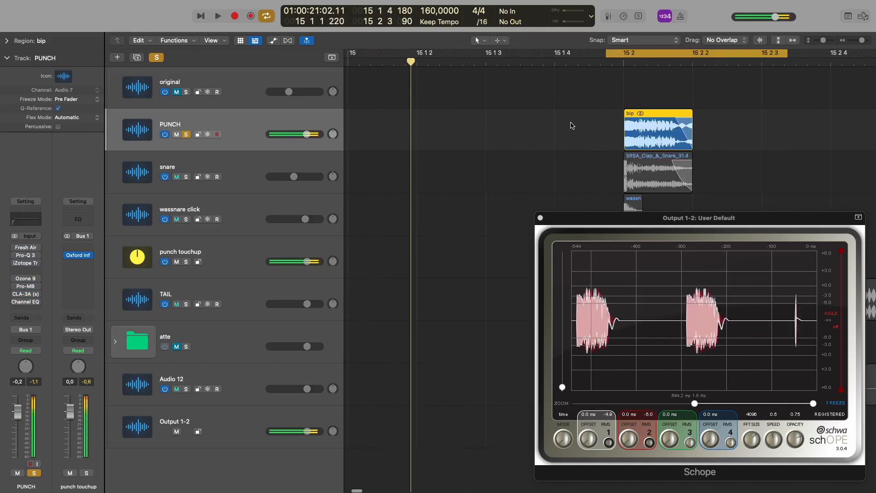
scroll(573, 126, "right", 5)
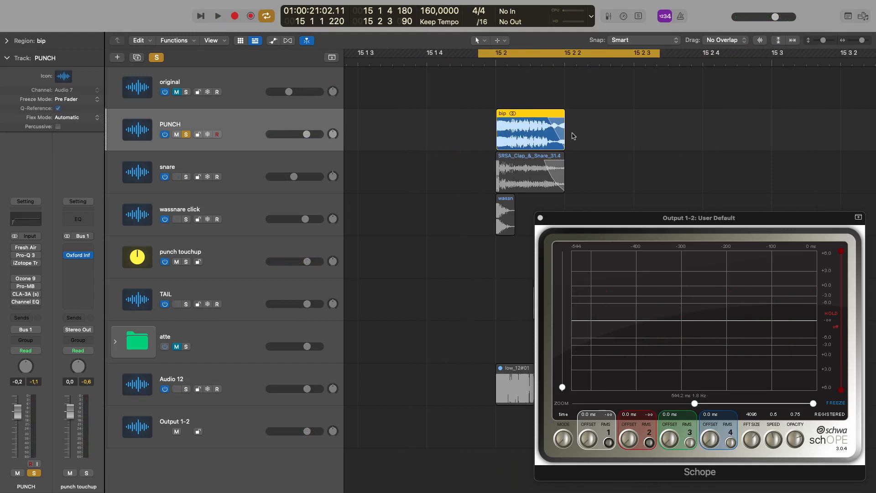
key("space")
key("space")
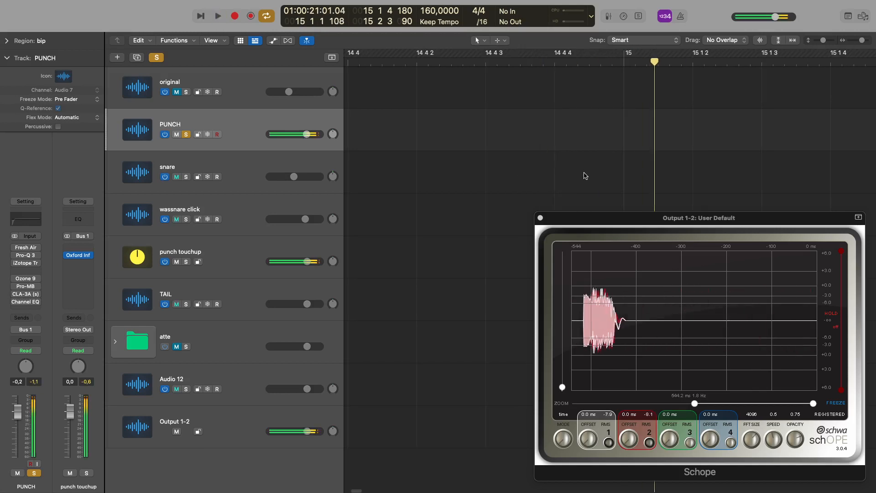
scroll(630, 131, "right", 5)
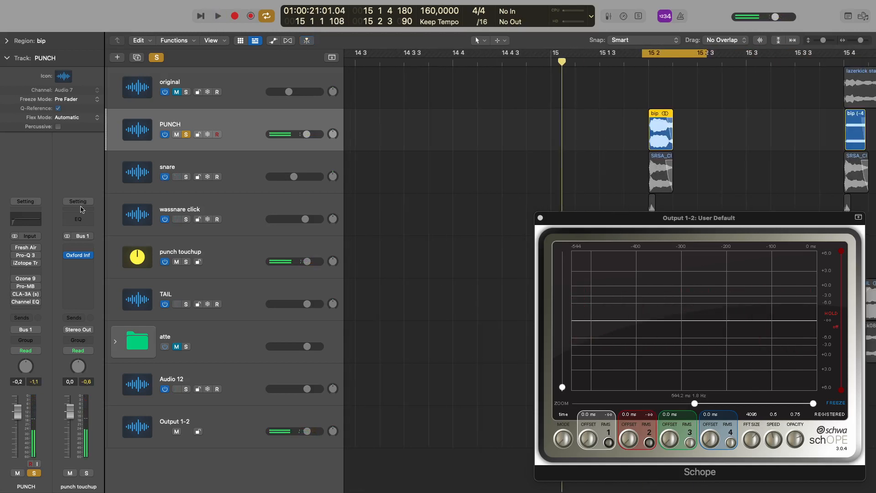
Step: Enable Fresh Air on the PUNCH track and play the bip region while viewing its Mid Air and High Air settings
left_click(26, 248)
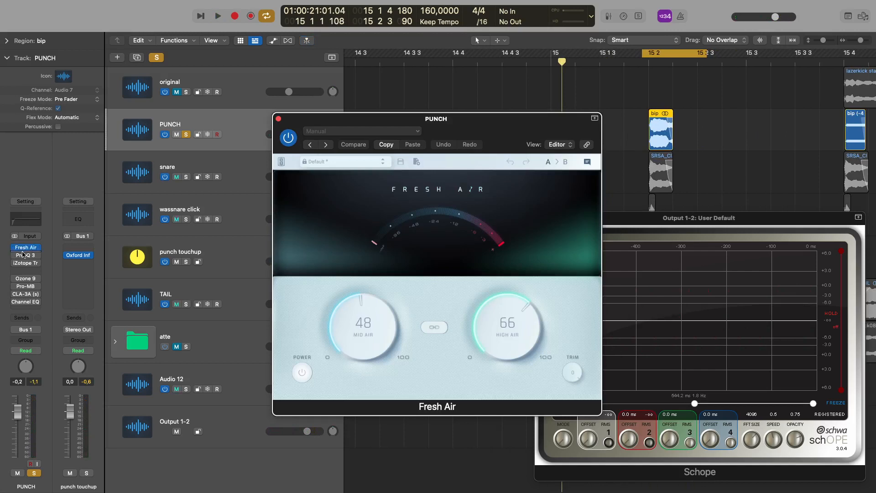
key("space")
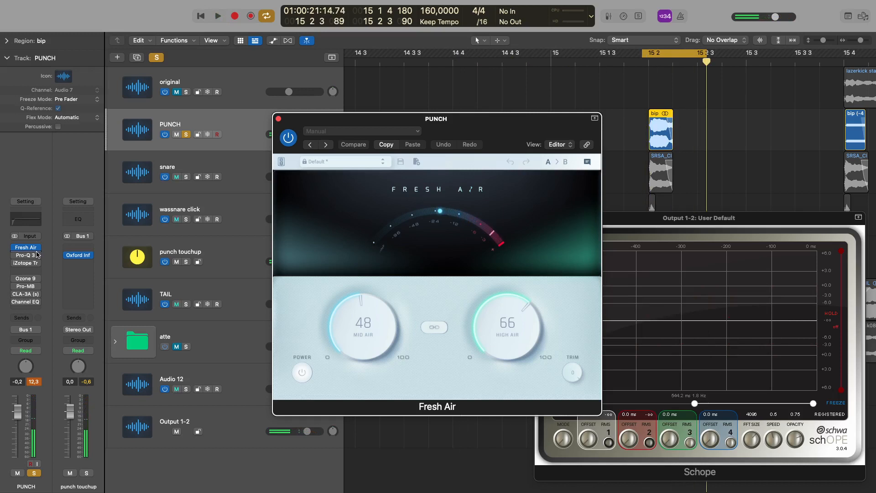
key("v")
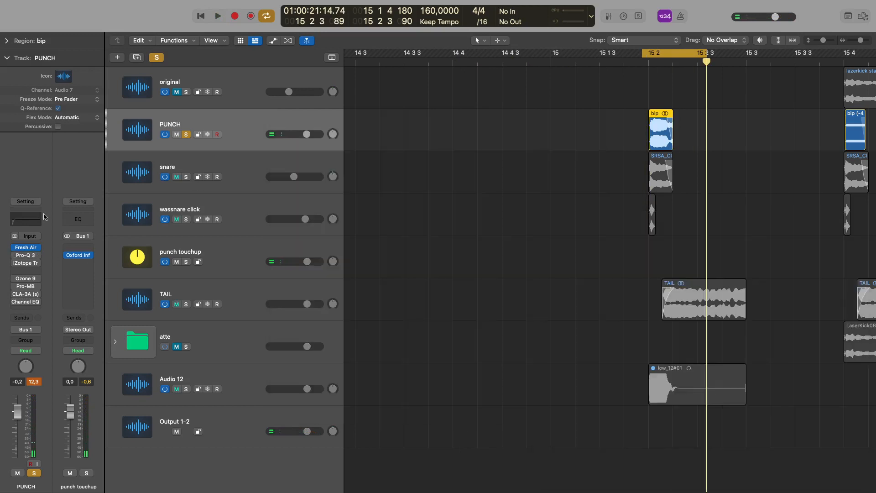
Step: Enable the PUNCH track's Pro-Q 3 and iZotope Trash 2 inserts, and review the EQ's curve and phase mode options
left_click(19, 256)
left_click(15, 264)
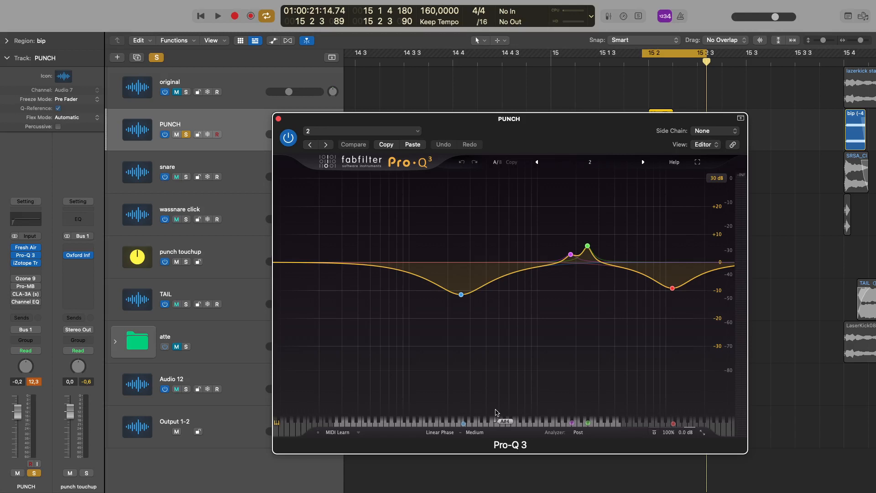
left_click(451, 430)
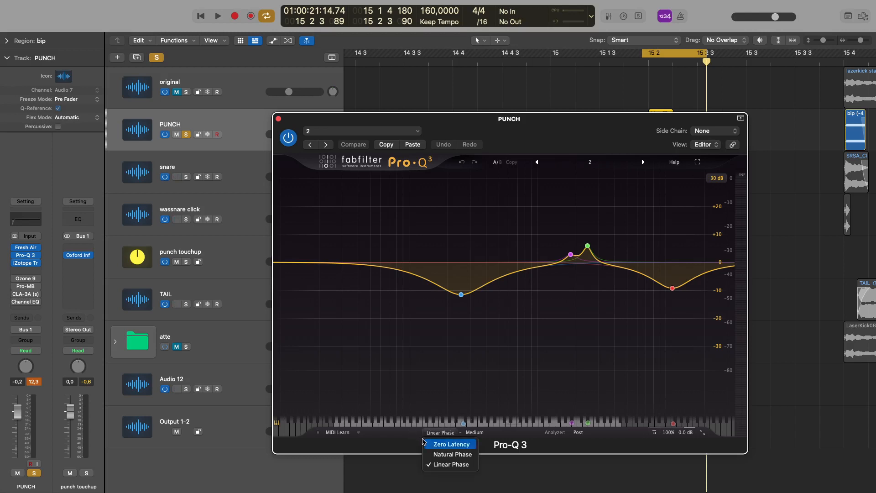
left_click(403, 442)
double_click(518, 123)
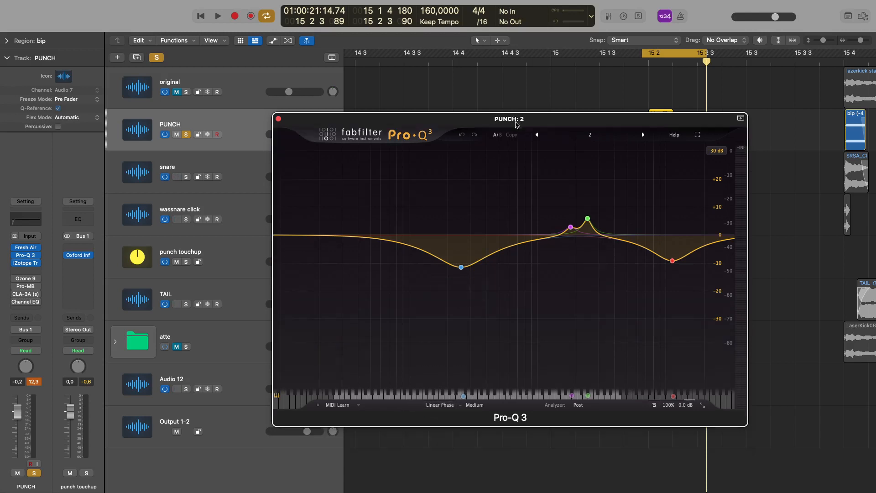
key("super+w")
Step: Reopen the Schope oscilloscope from the Output 1-2 channel
mouse_move(528, 486)
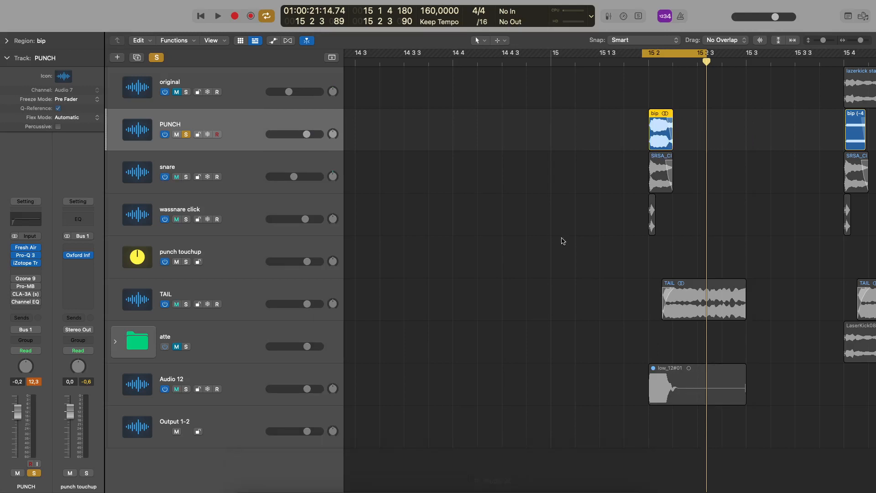
left_click(249, 334)
left_click(257, 405)
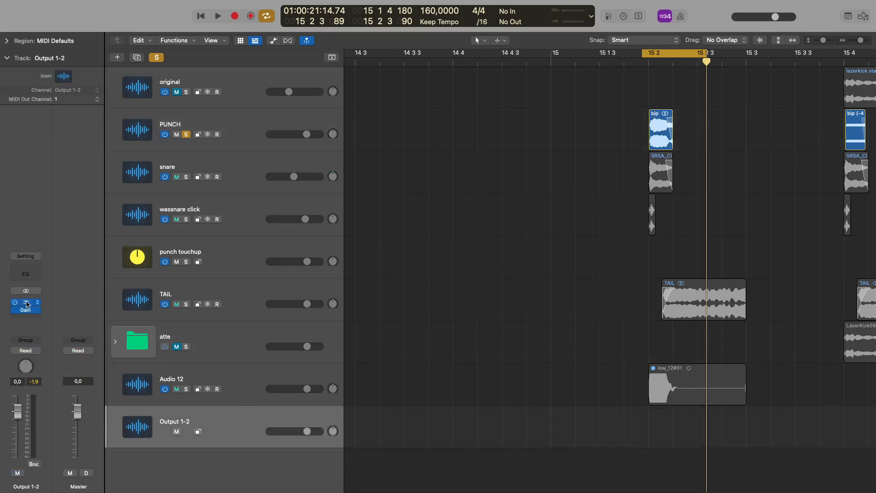
left_click(26, 302)
Step: Enable the Ozone 9 and Pro-MB inserts on the PUNCH track, and inspect Pro-MB's Band 2
left_click(253, 141)
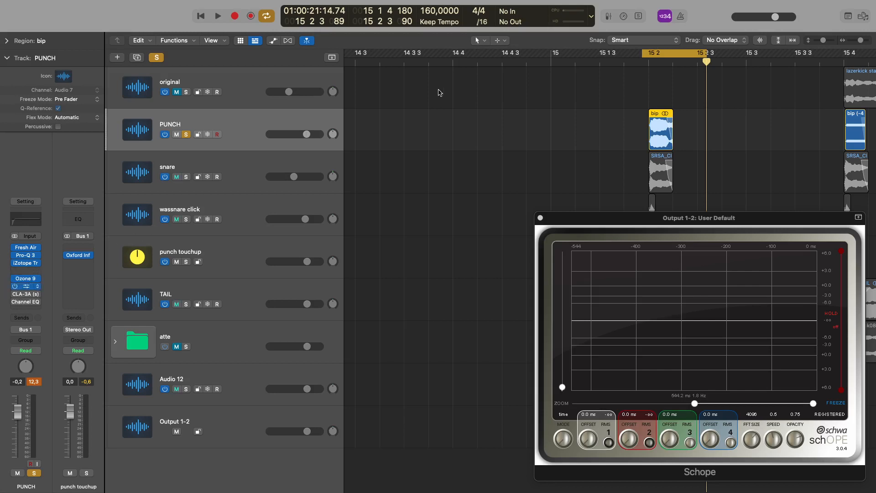
left_click(474, 127)
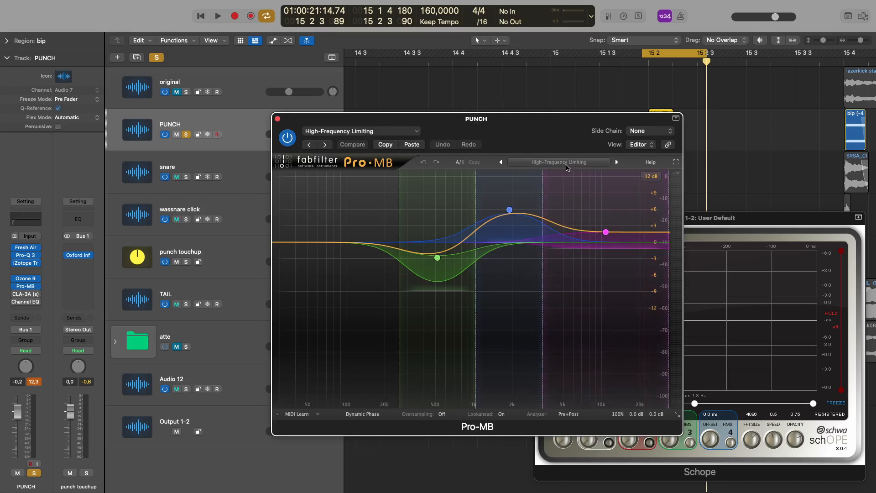
mouse_move(511, 212)
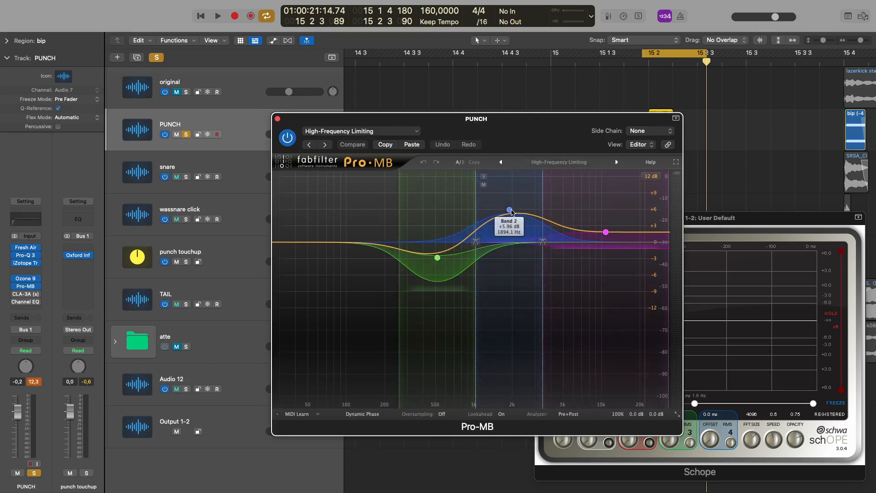
Step: Play the looped bip region with Pro-MB active on the PUNCH track, and close the plug-in
key("space")
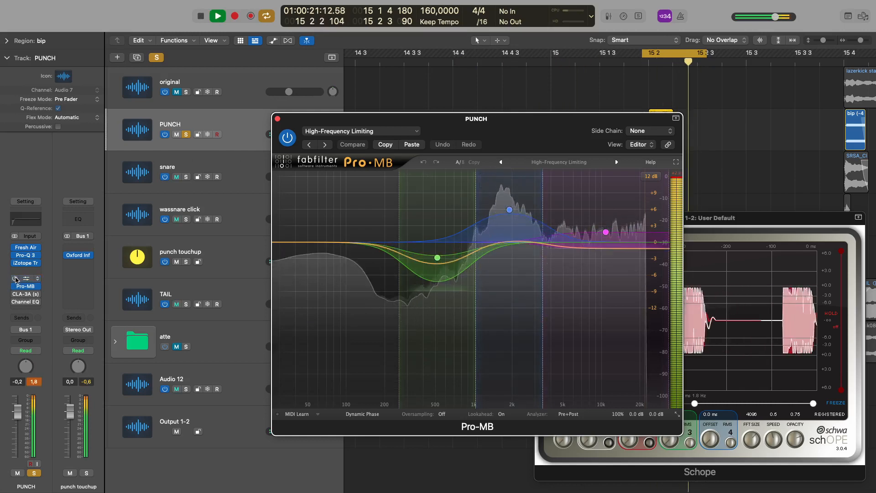
key("space")
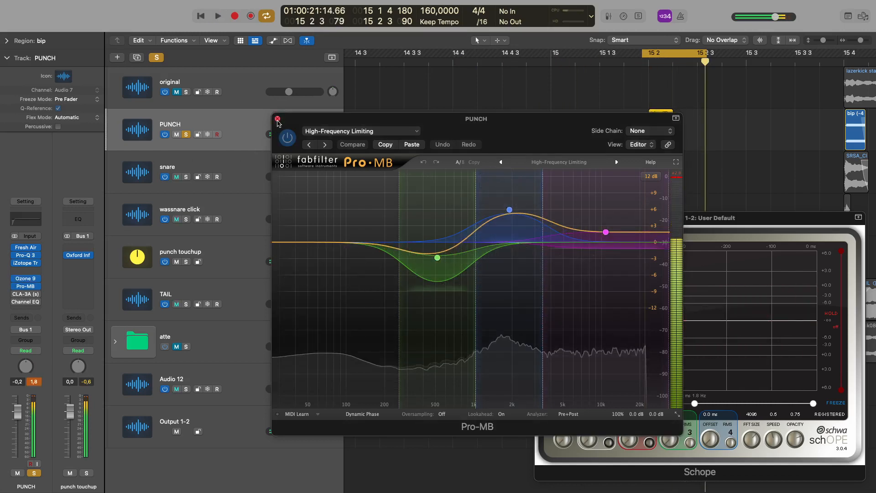
left_click(278, 120)
Step: Enable the PUNCH track's CLA-3A and Channel EQ inserts, playing the loop to compare CLA-3A bypassed and active
mouse_move(16, 295)
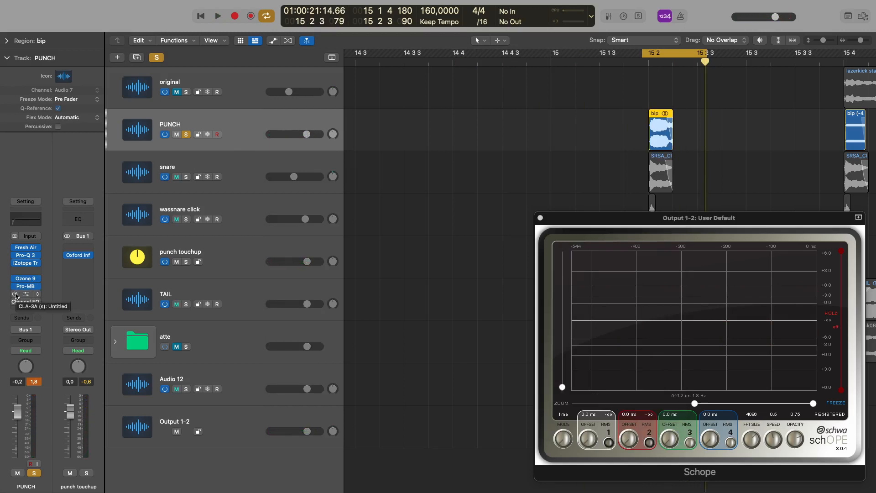
left_click(26, 294)
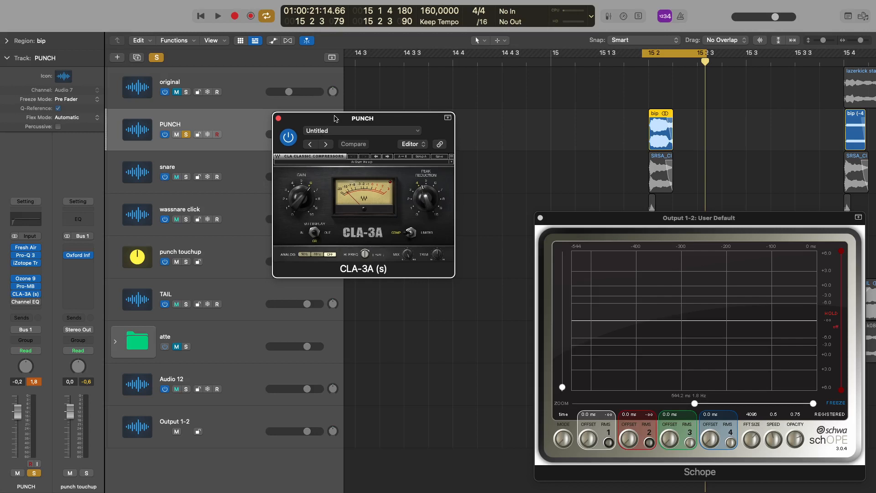
key("space")
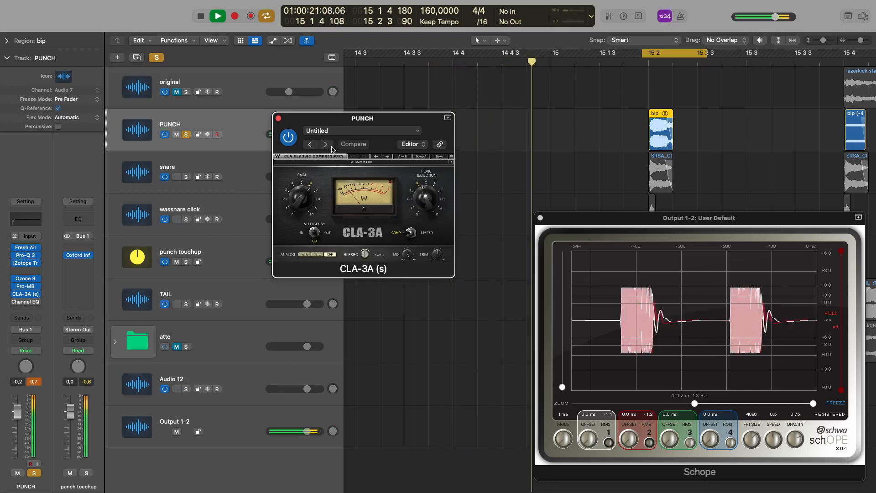
left_click(292, 138)
left_click(291, 139)
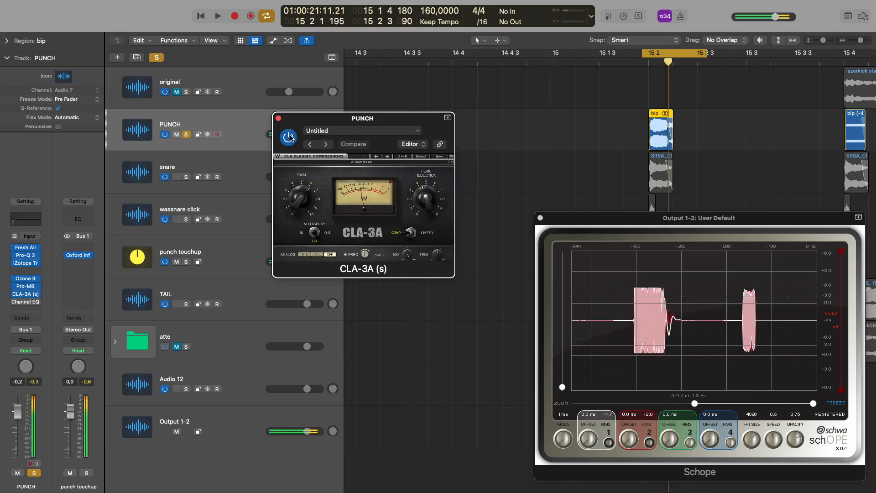
key("space")
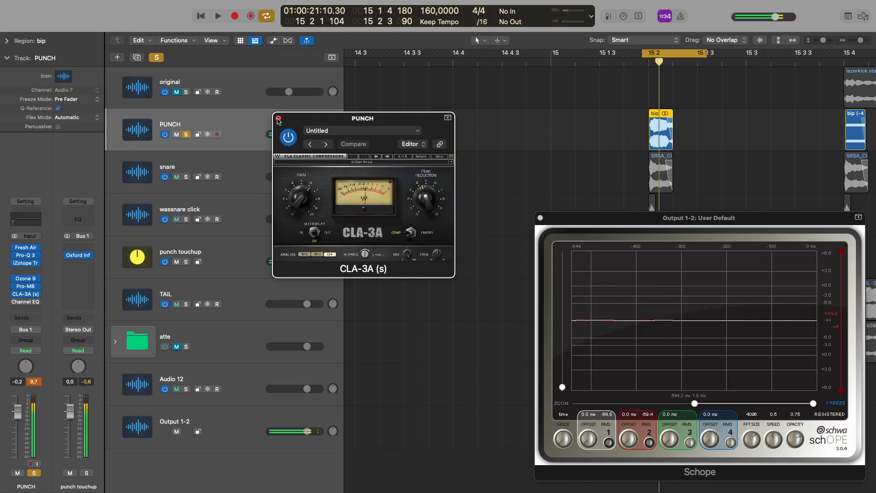
left_click(279, 118)
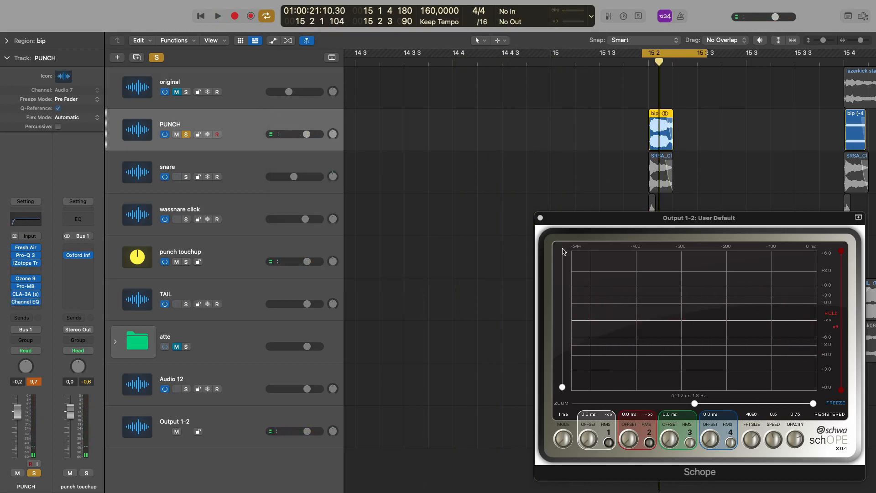
Step: Switch the solo from the PUNCH track to the snare track
scroll(542, 149, "right", 5)
key("super+Left")
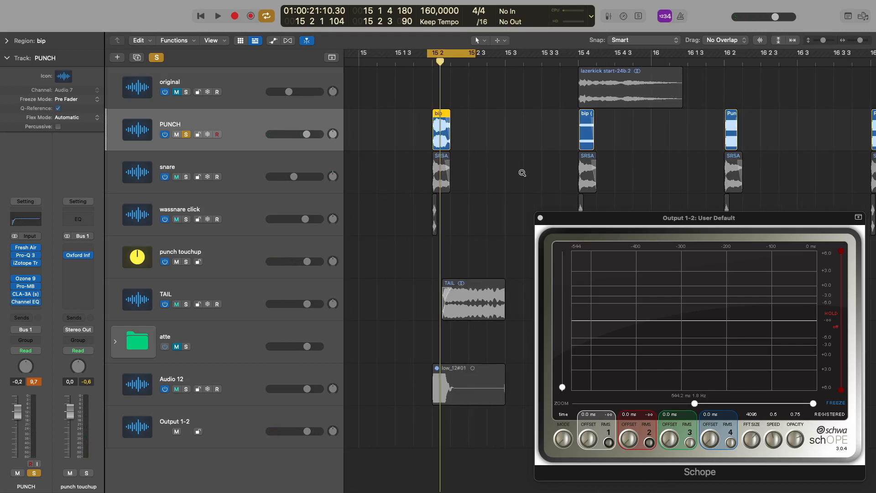
key("s")
left_click(290, 171)
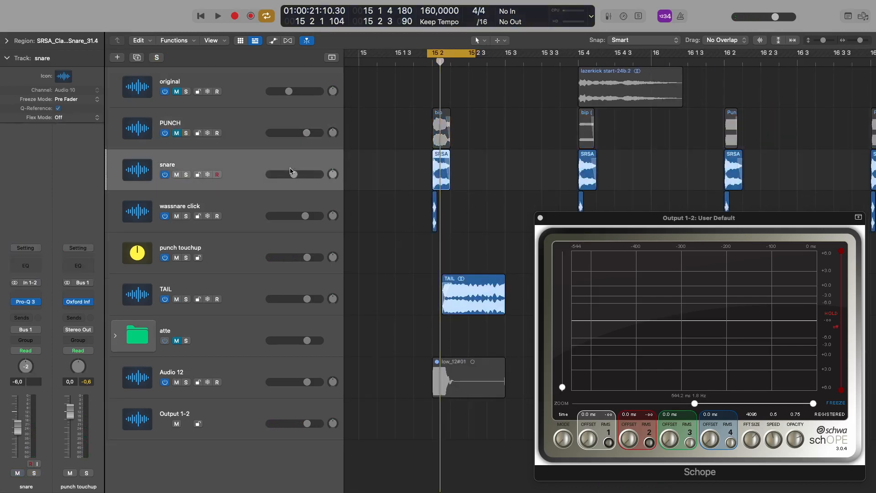
key("s")
key("super+Right")
key("super+Right")
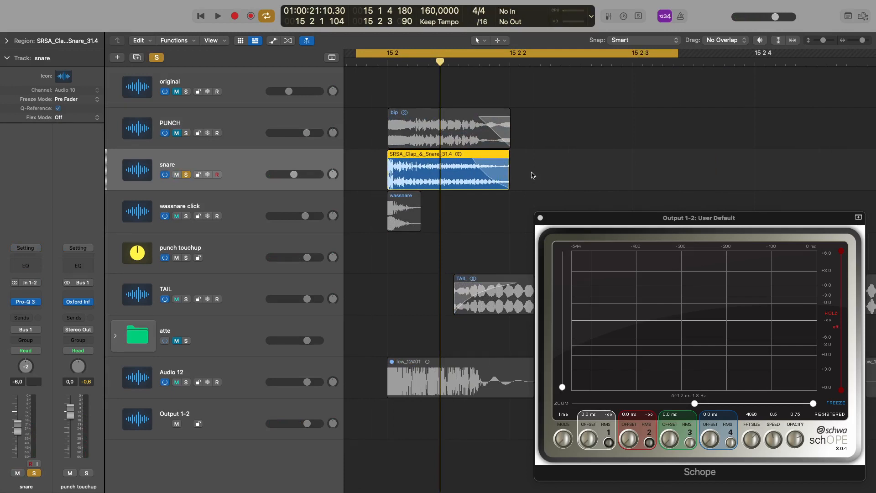
Step: Play the soloed snare layer and review the low-cut band in its Pro-Q 3 insert
left_click(533, 175)
key("space")
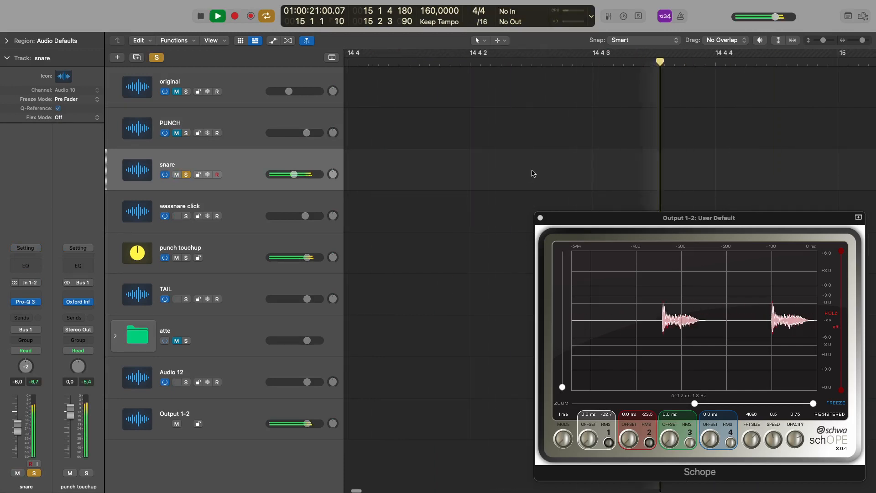
left_click(532, 174)
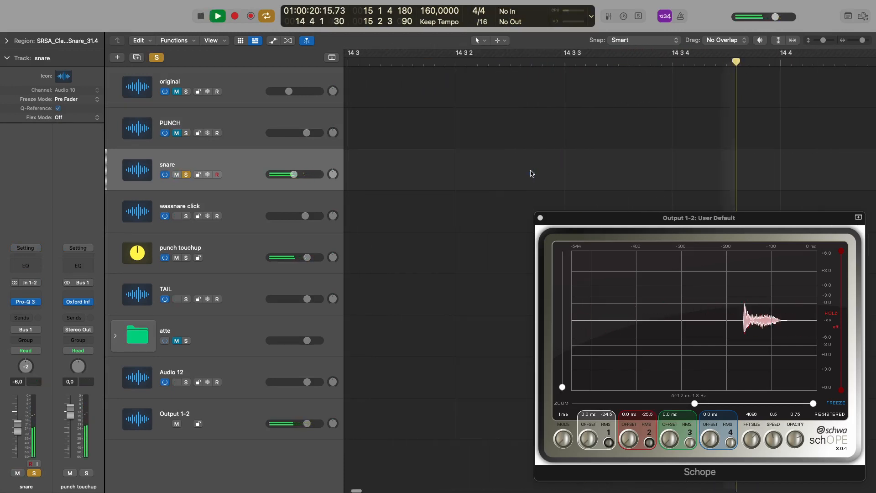
key("space")
mouse_move(31, 303)
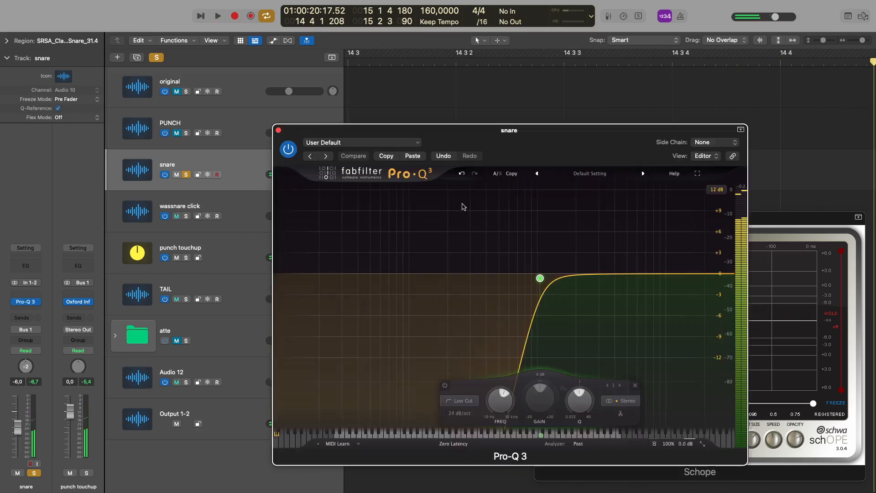
left_click(277, 130)
Step: Solo the wassnare click track instead of the snare and play its wassnare region in the loop
scroll(501, 145, "down", 5)
scroll(501, 145, "right", 4)
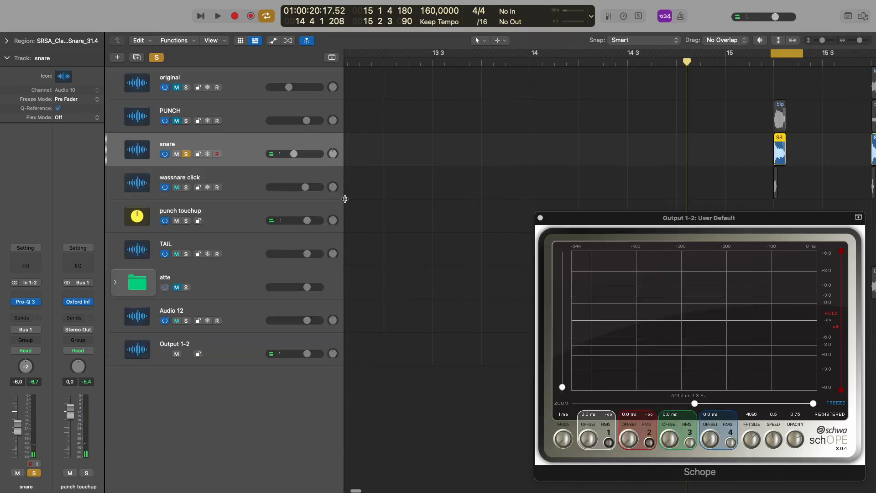
left_click(337, 194)
key("super+Right")
key("super+Right")
key("super+Right")
key("super+Right")
key("super+Right")
key("super+Right")
key("super+Right")
key("super+Right")
scroll(684, 183, "right", 2)
key("super+Left")
key("super+Left")
key("super+Left")
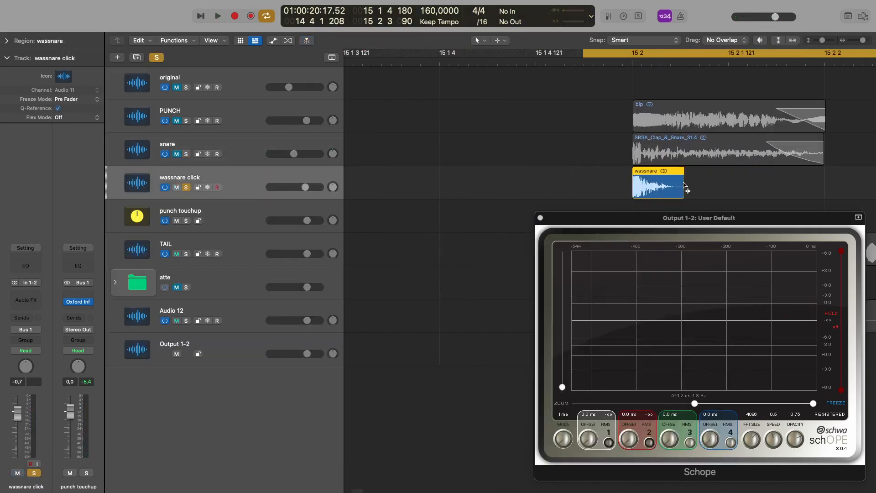
key("s")
key("space")
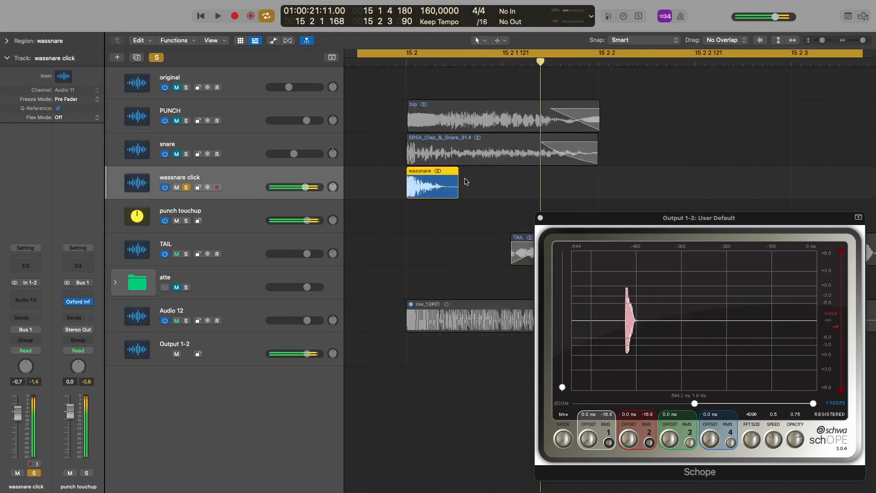
Step: Clear the wassnare click solo and revisit the snare and wassnare click channel strips
left_click(247, 162)
scroll(514, 162, "down", 5)
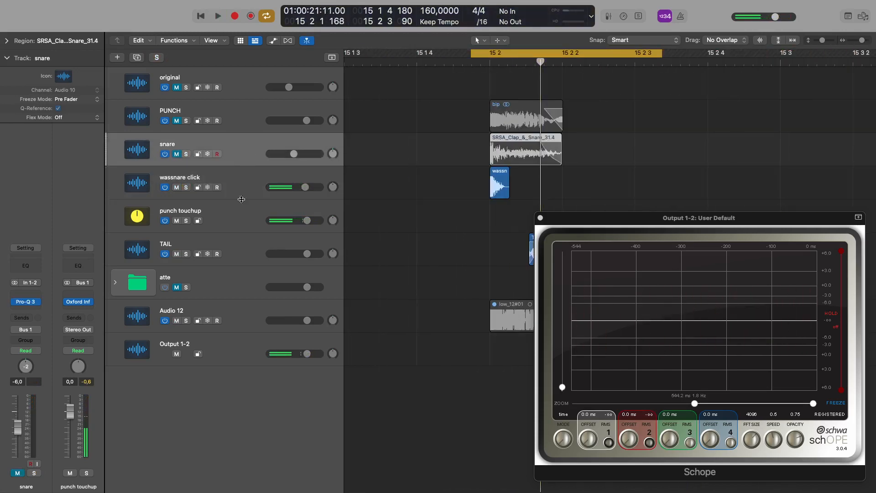
left_click(244, 130)
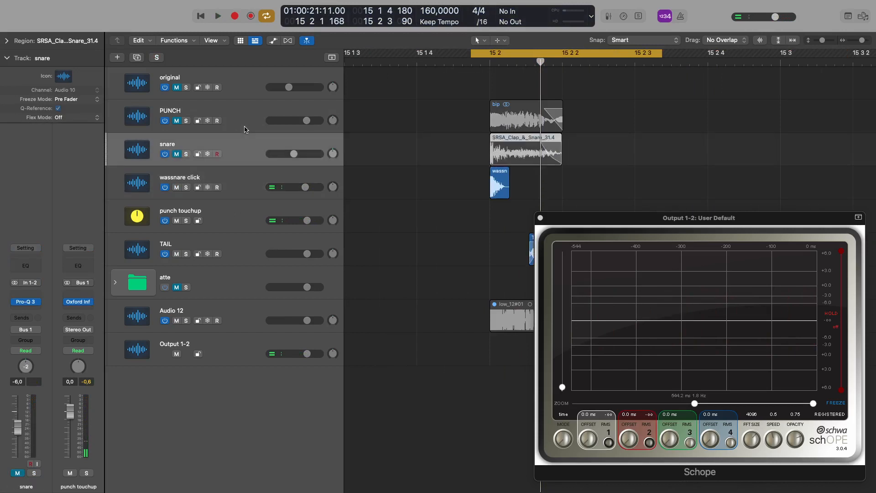
key("Down")
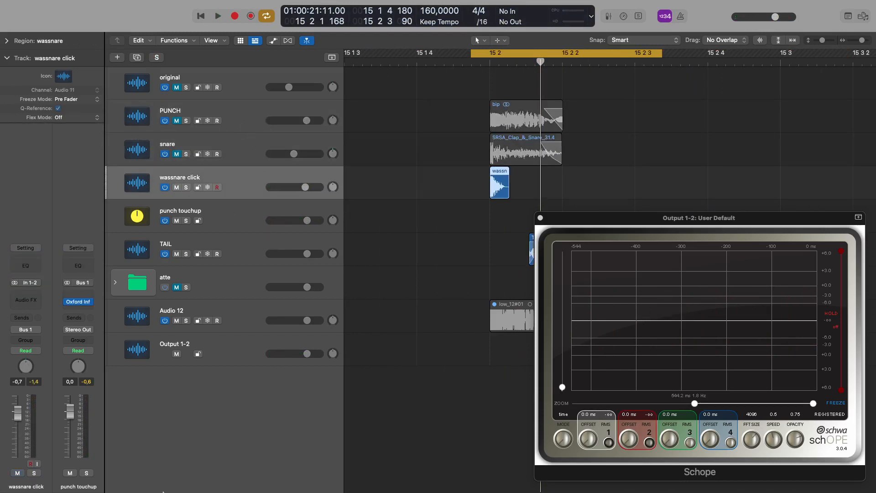
Step: Inspect Oxford Inflator on the punch touchup track, and play the loop with the plug-in bypassed
left_click(239, 225)
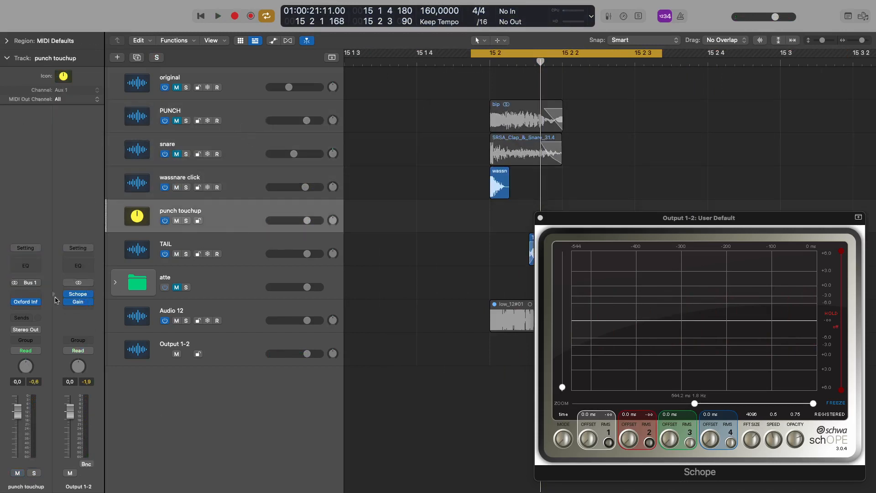
left_click(27, 302)
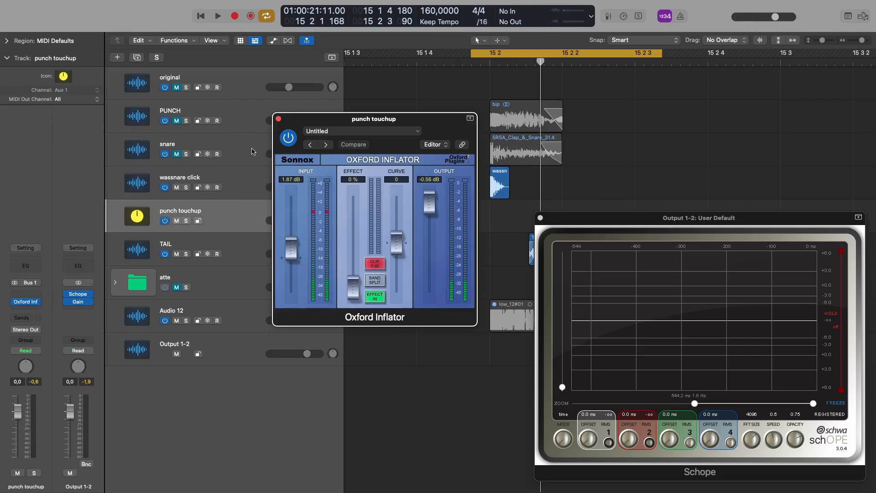
left_click(387, 129)
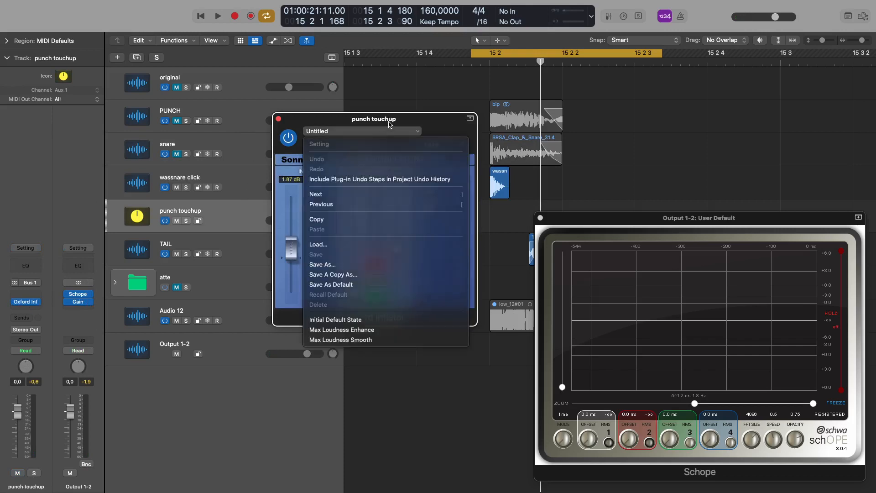
double_click(391, 120)
double_click(290, 121)
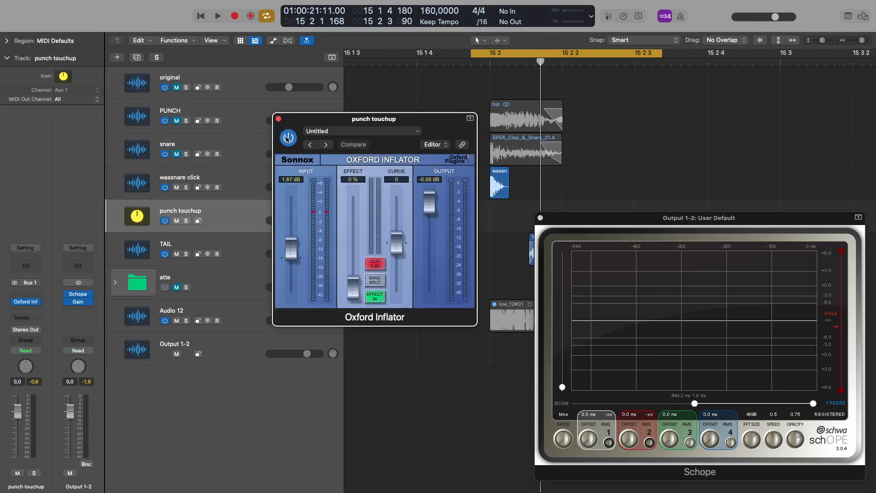
key("space")
key("space")
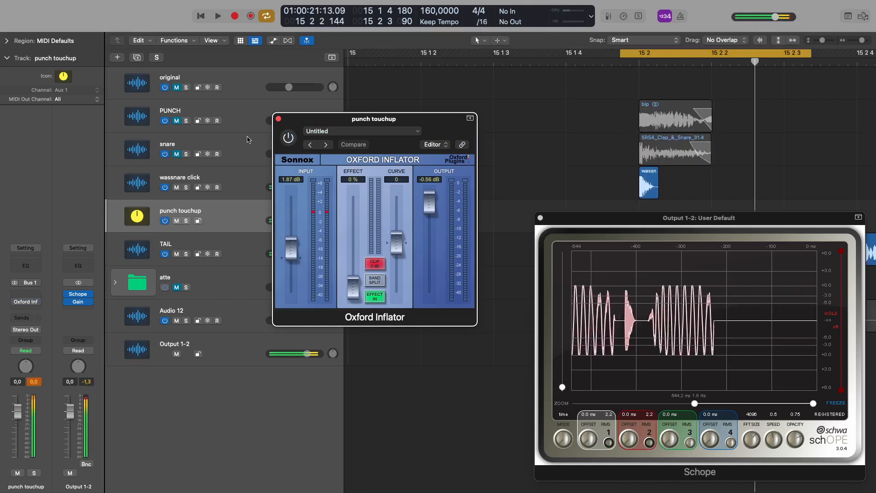
Step: Solo the PUNCH, snare and wassnare click tracks and play them to compare Oxford Inflator bypassed and active
left_click_drag(186, 120, 186, 187)
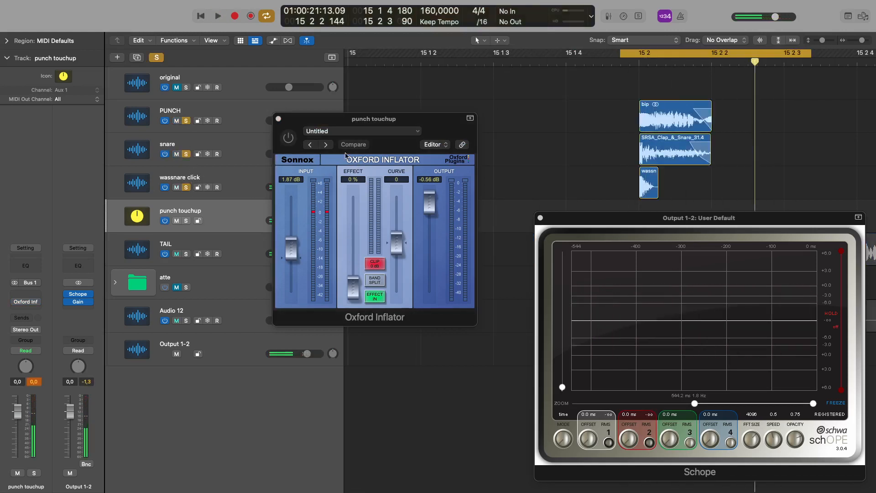
left_click(315, 124)
key("space")
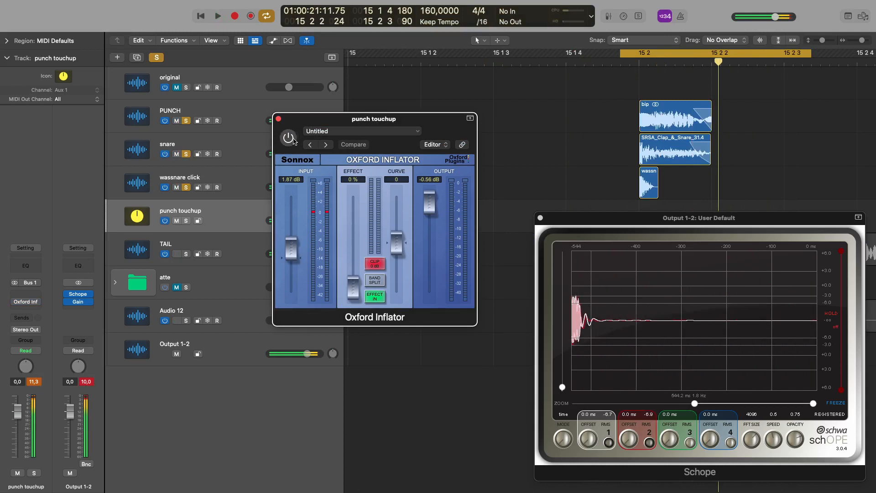
left_click(288, 136)
left_click(278, 119)
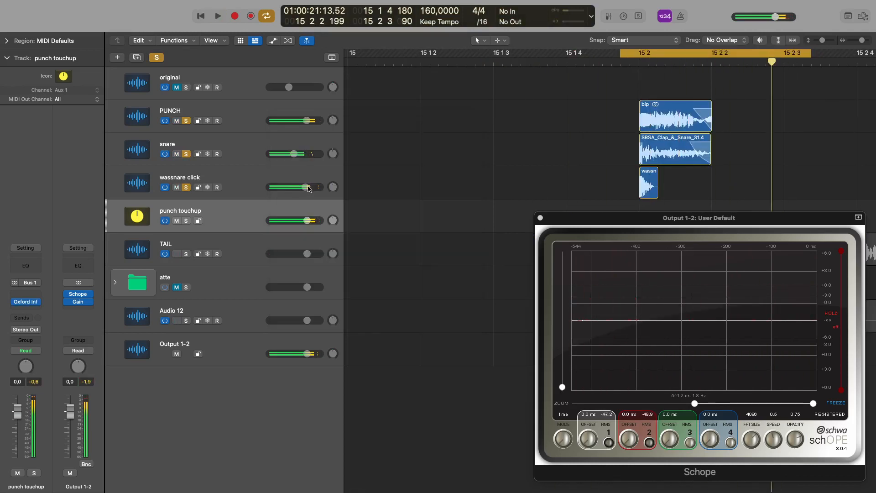
Step: Clear all track solos and review the original track's Pro-Q 3 curve, including the 1306.8 Hz bell band
left_click(156, 57)
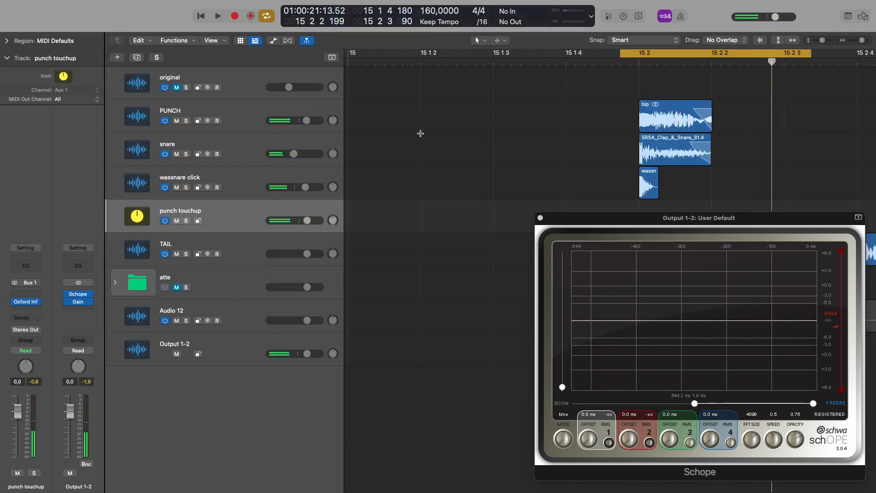
key("super+Left")
scroll(441, 180, "right", 5)
scroll(440, 180, "up", 3)
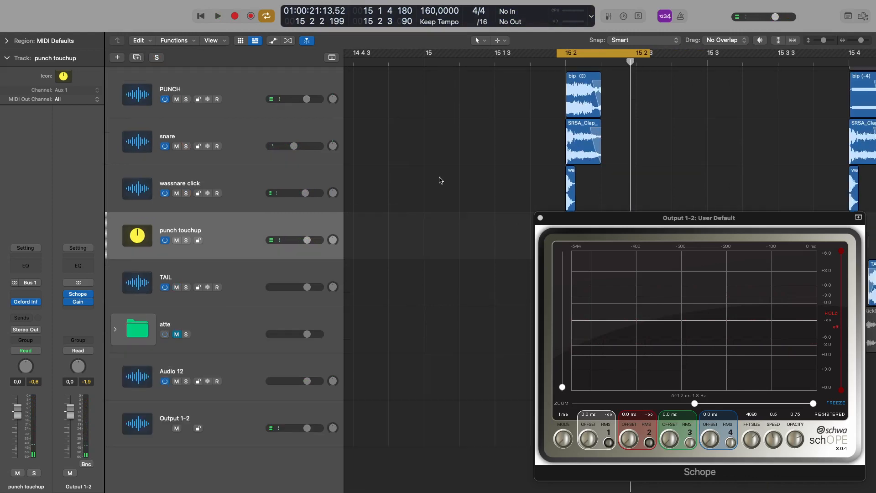
scroll(437, 183, "left", 1)
scroll(434, 187, "down", 3)
left_click(247, 81)
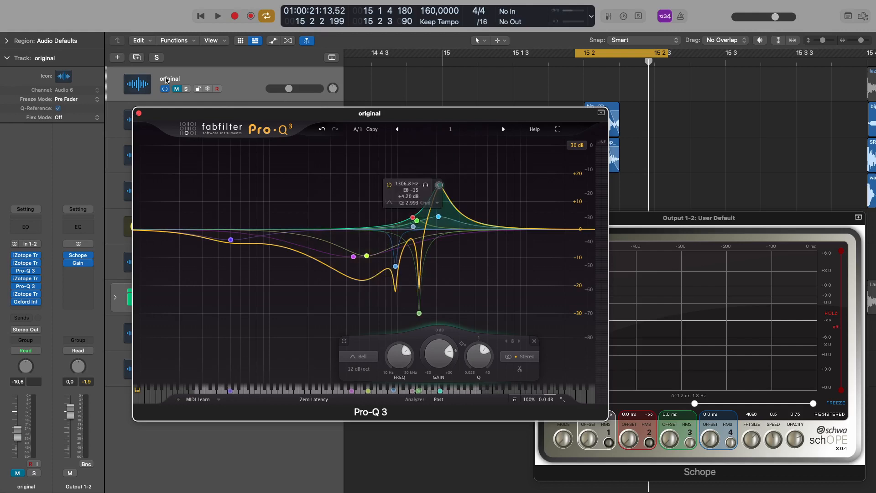
left_click(139, 114)
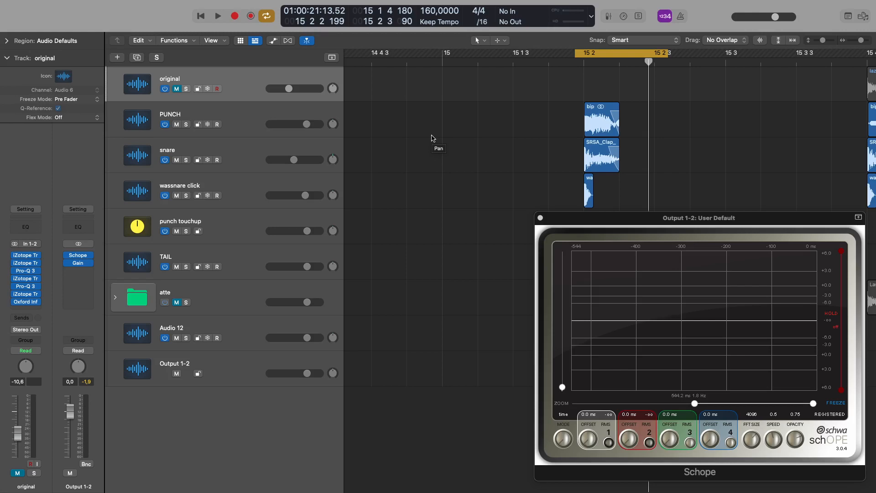
Step: Set the cycle range over the start of the lazerkick start-24b.2 region, and audition the original track soloed
scroll(667, 128, "right", 5)
key("s")
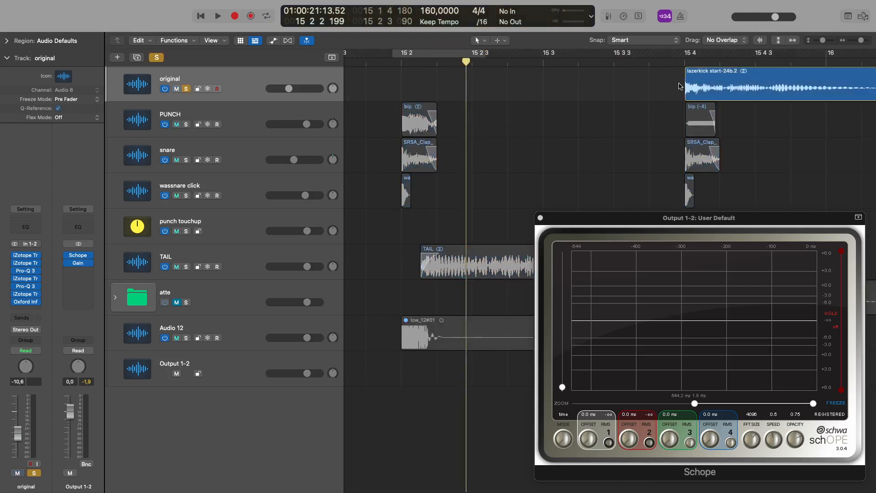
left_click_drag(671, 53, 872, 55)
key("space")
key("space")
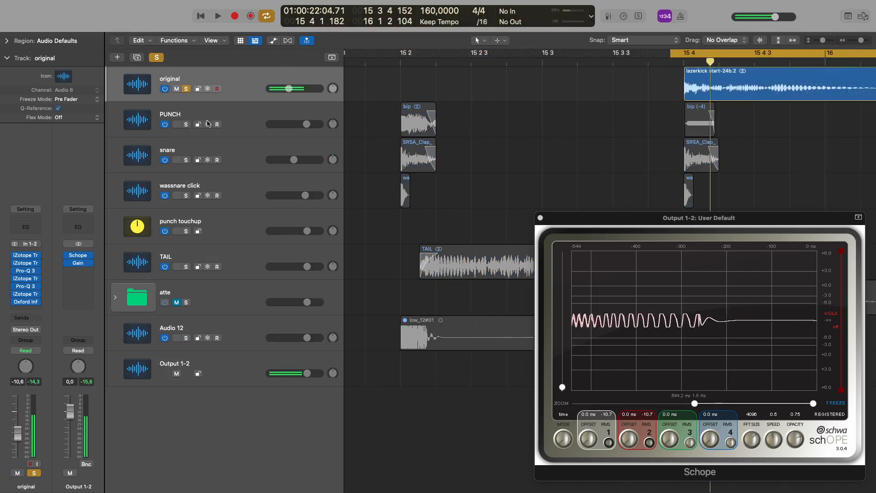
key("s")
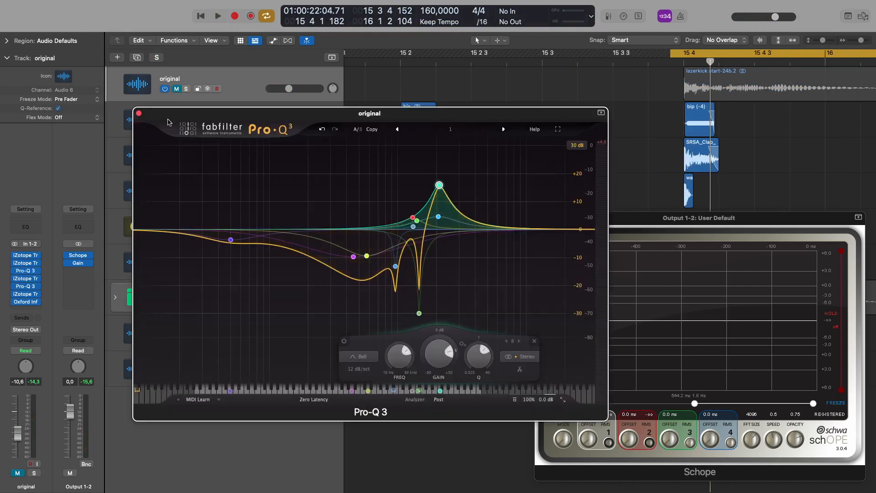
Step: Review the EQ curve of the second Pro-Q 3 in the original track's insert chain, and close the plug-in
left_click(136, 114)
left_click(36, 293)
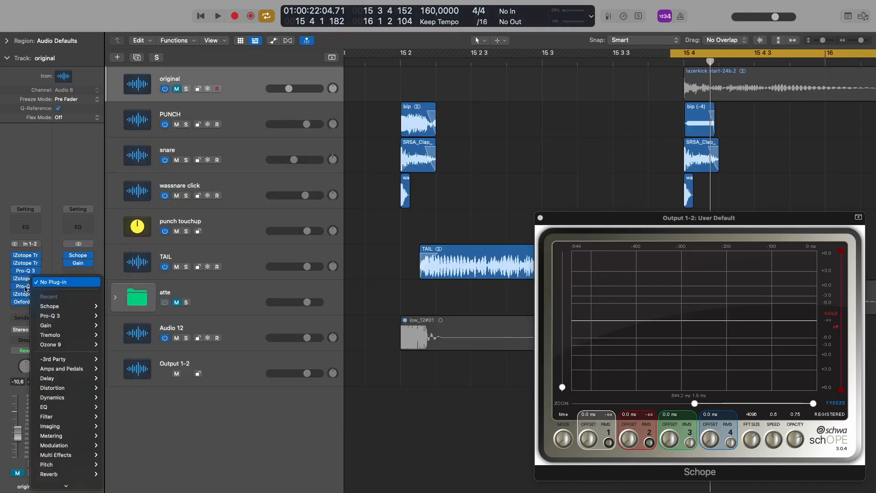
left_click(27, 288)
left_click(27, 286)
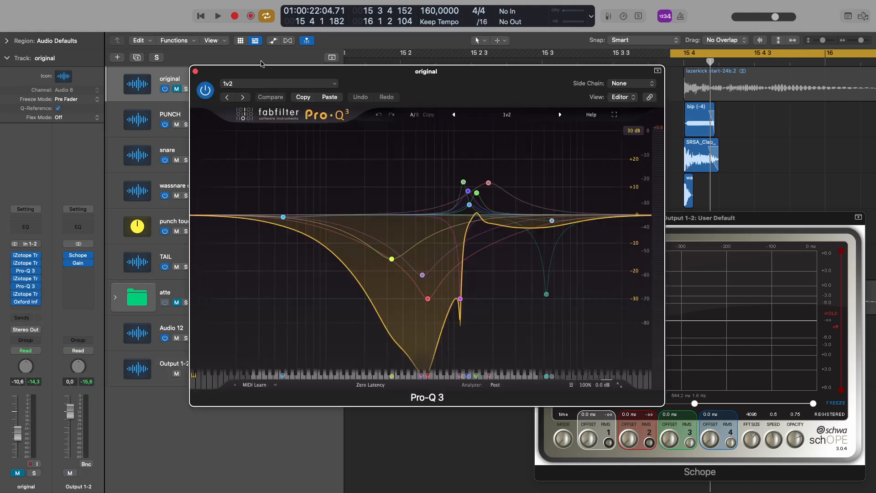
left_click(195, 72)
Step: Set the cycle range around the kick layers starting at 15 2, and audition the PUNCH track soloed
scroll(473, 119, "down", 5)
left_click(679, 63)
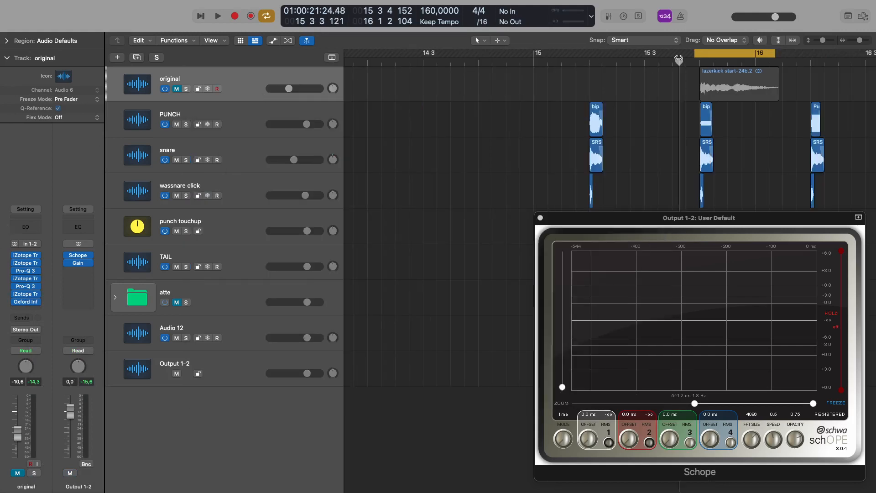
left_click_drag(675, 56, 558, 57)
key("super+Right")
key("super+Right")
key("super+Right")
left_click(242, 121)
key("s")
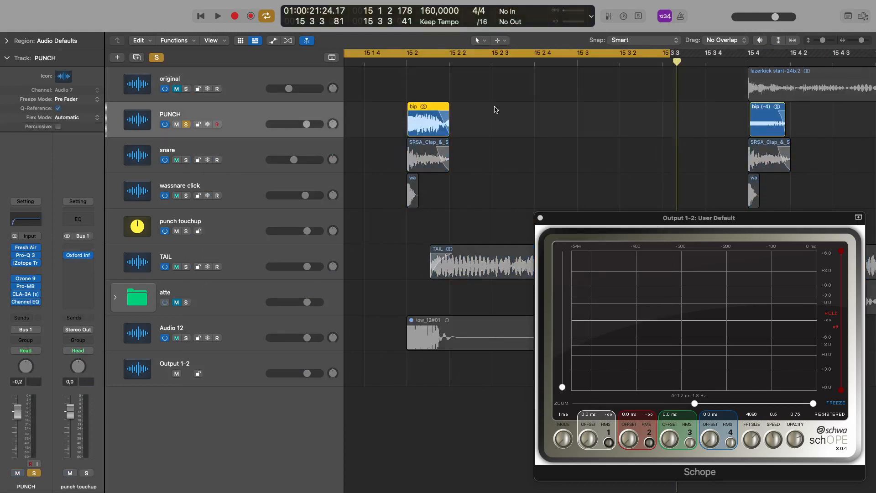
key("space")
key("space")
Step: Add the snare and wassnare click tracks to the solo and listen to them together with PUNCH
left_click(246, 169)
key("s")
left_click(239, 181)
key("s")
scroll(528, 109, "down", 5)
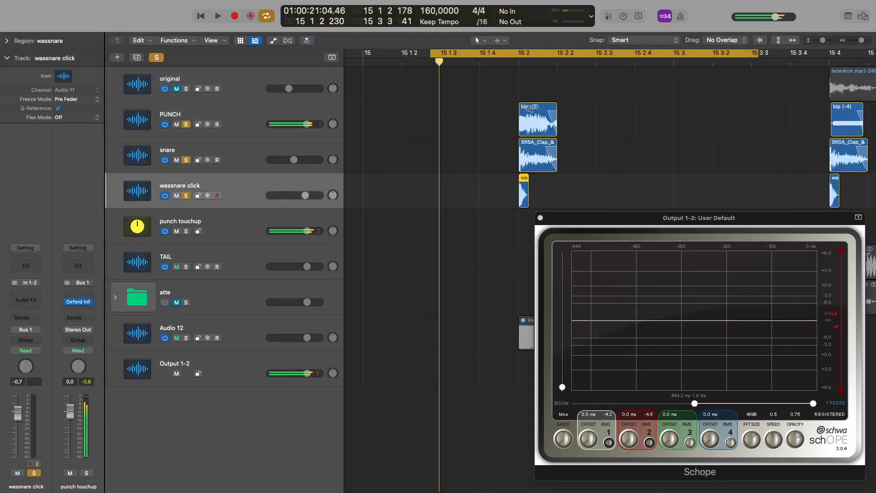
Step: Set a new cycle range from 15 2 1 1 to 15 3 4 71, starting exactly at the first kick's regions
scroll(540, 97, "down", 1)
scroll(540, 98, "right", 5)
key("c")
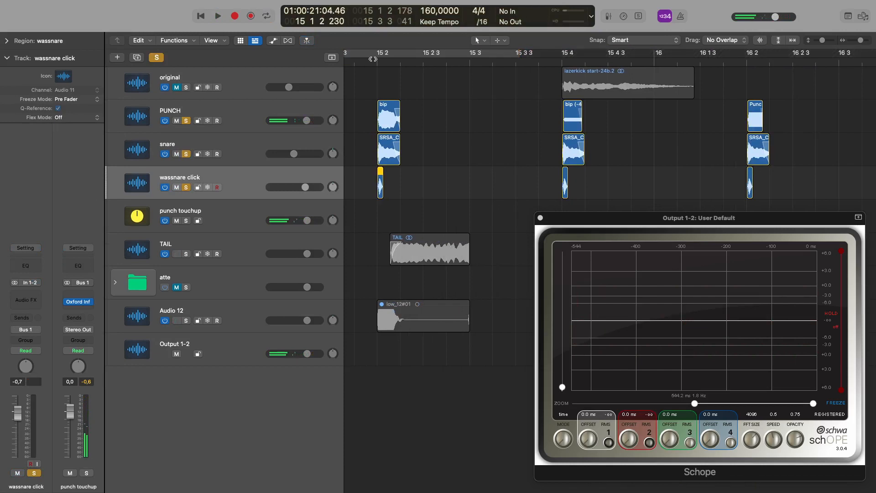
left_click_drag(377, 55, 546, 63)
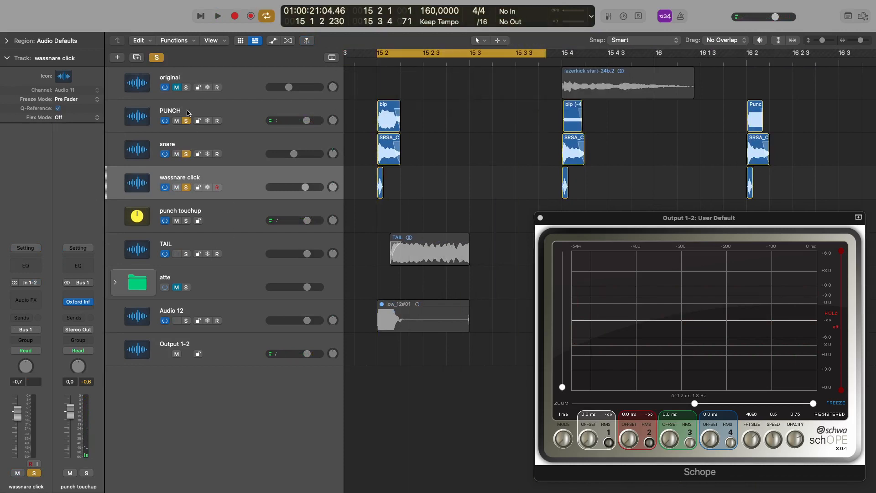
Step: Clear all track solos and play the full layered kick including its TAIL
left_click(158, 57)
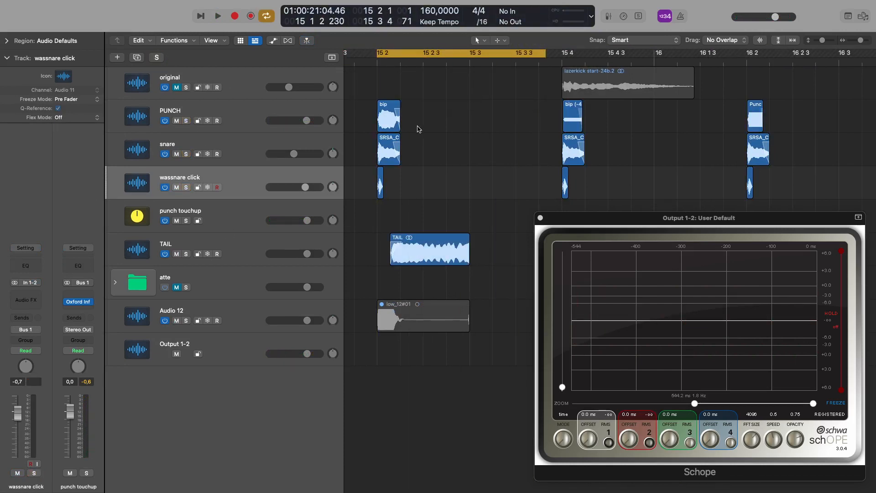
scroll(484, 118, "down", 2)
key("space")
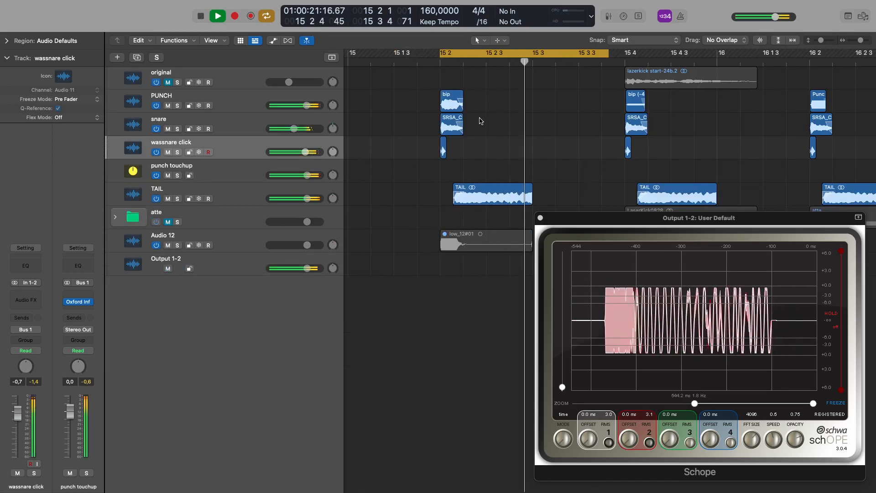